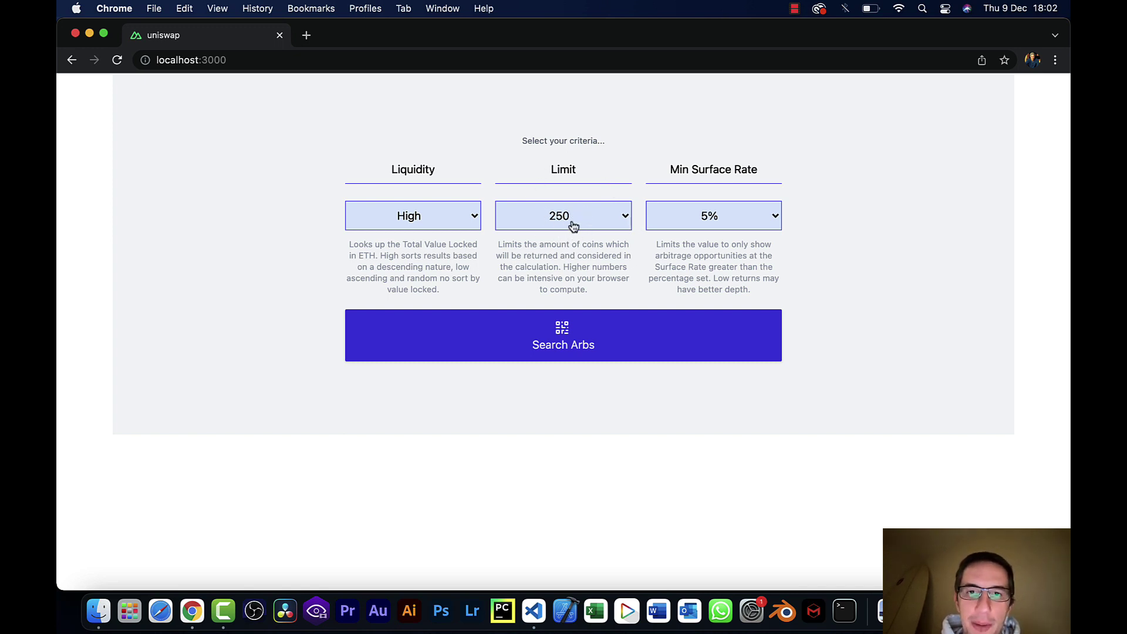
Leave the coin limit at 250 after reviewing its dropdown choices.
click(618, 222)
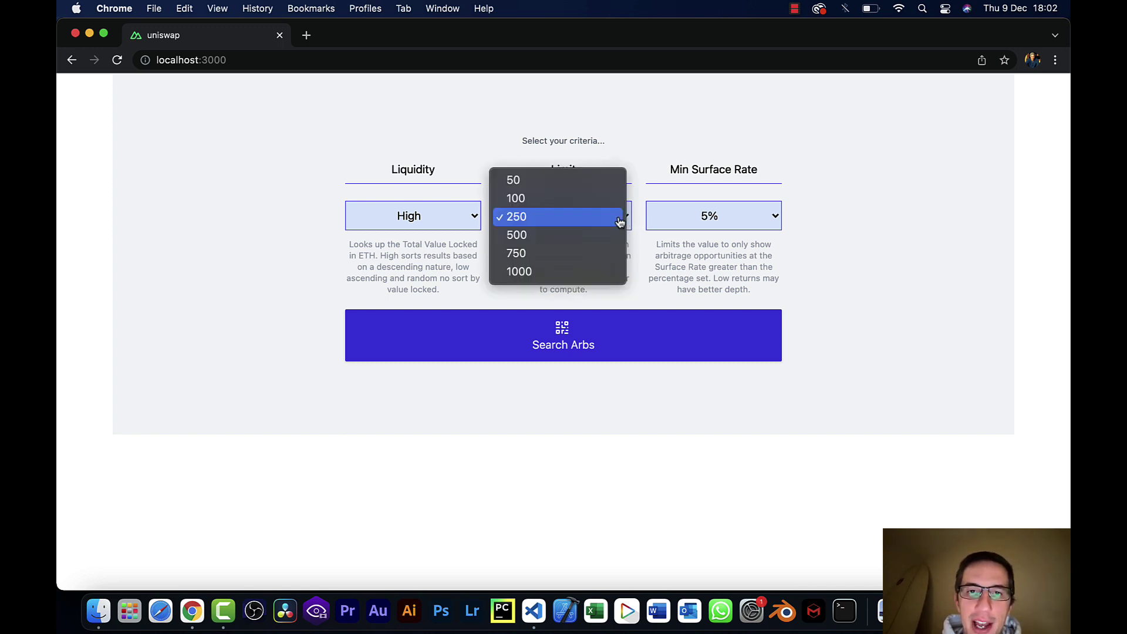
click(572, 218)
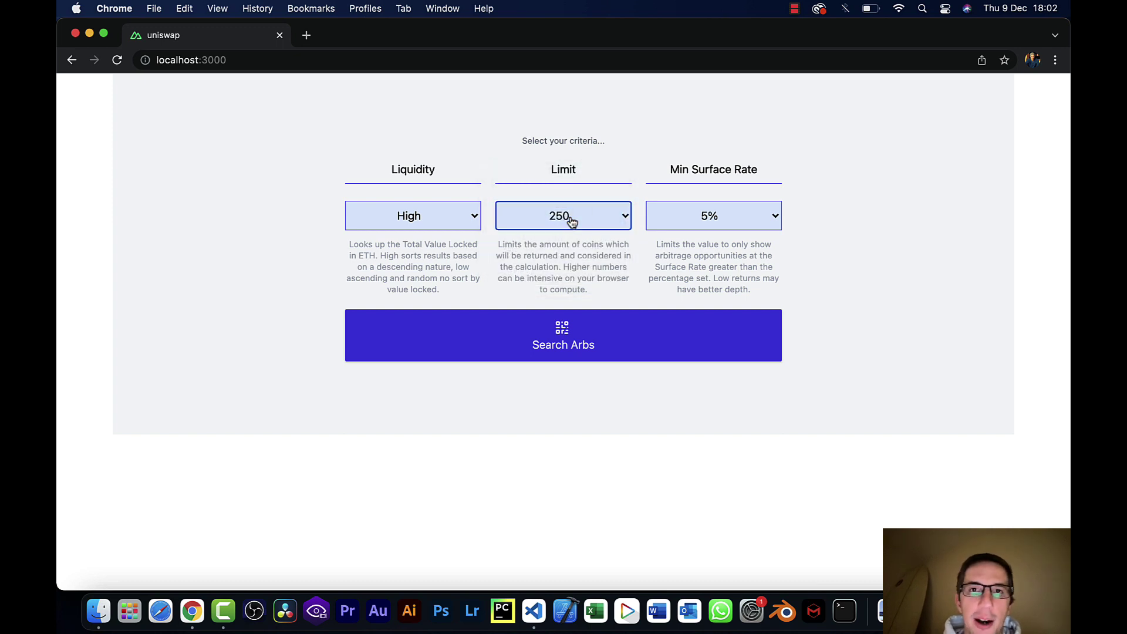
click(616, 219)
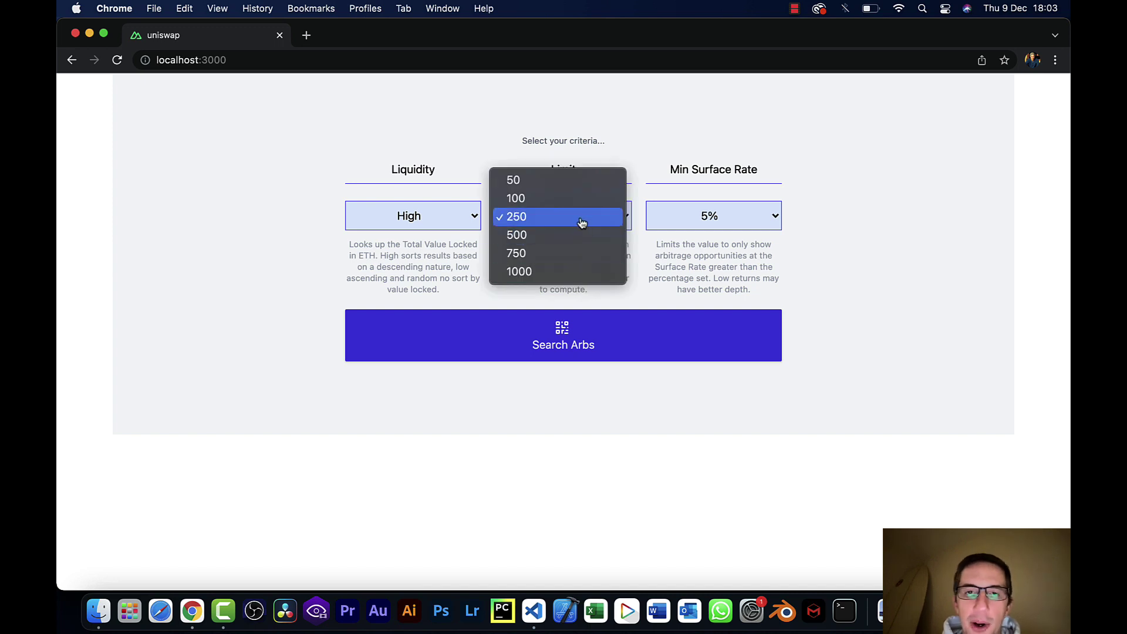
click(581, 222)
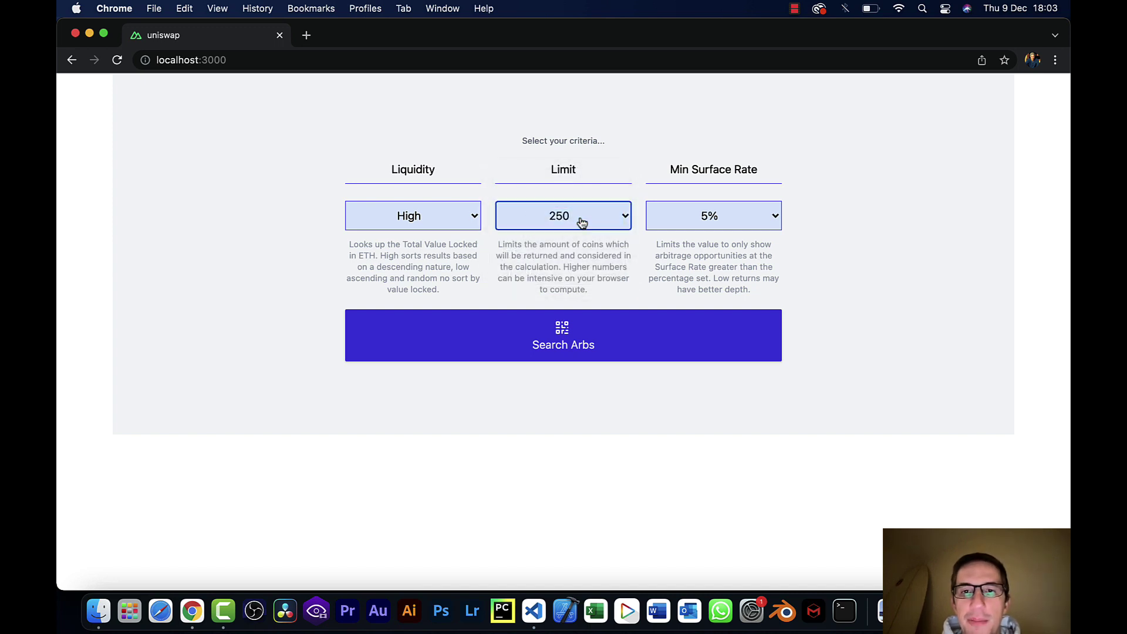
Keep the Min Surface Rate at 5% after reviewing its choices.
click(739, 222)
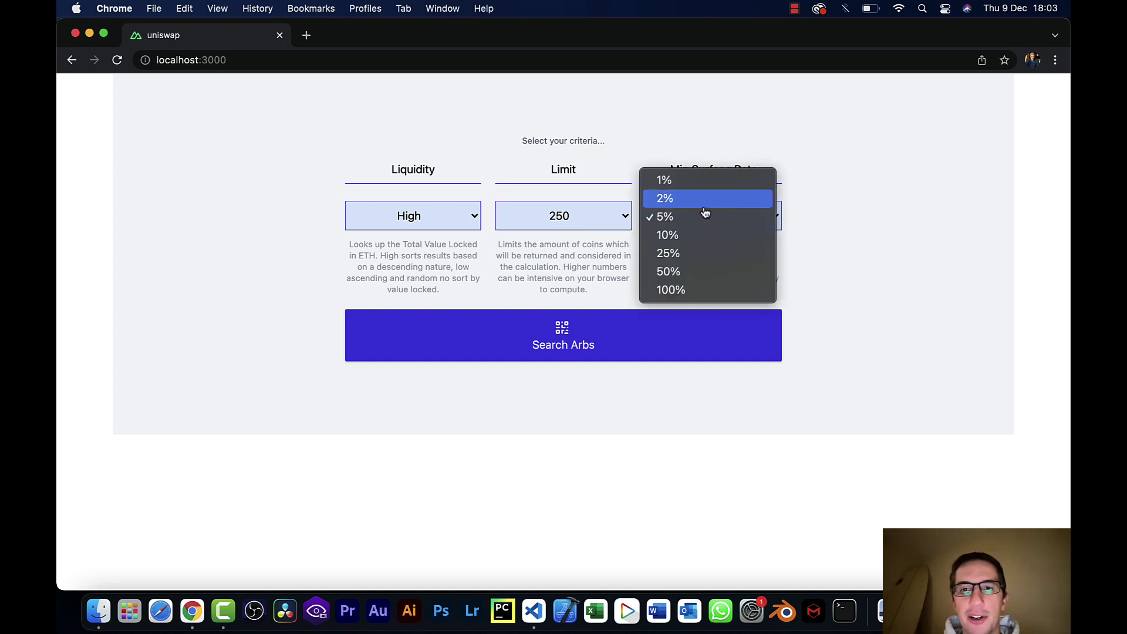
click(705, 215)
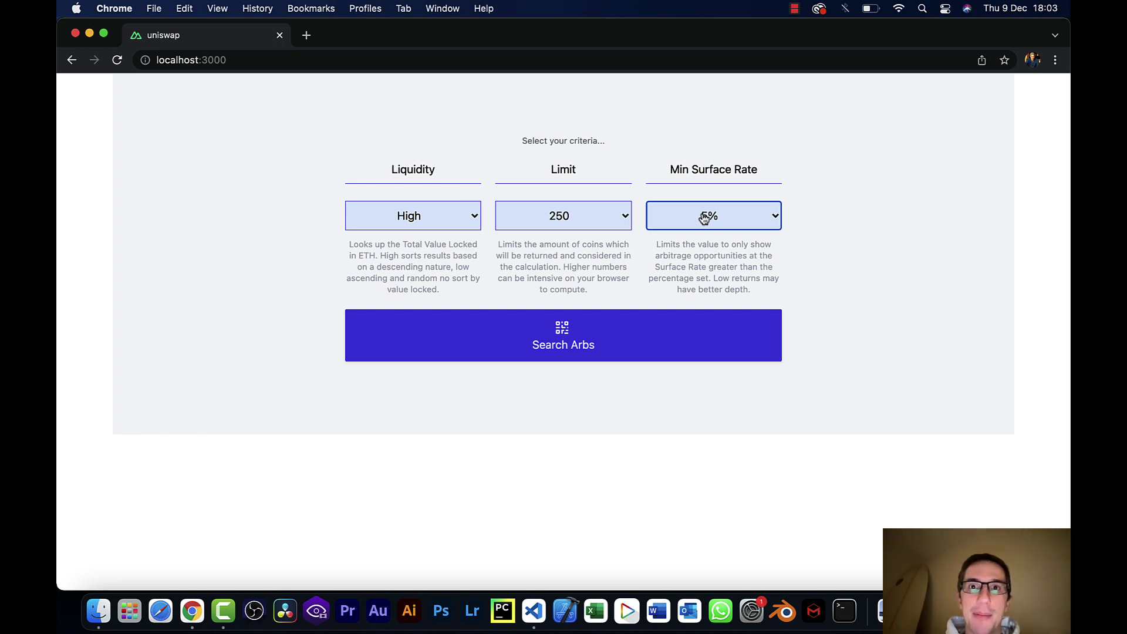
click(704, 219)
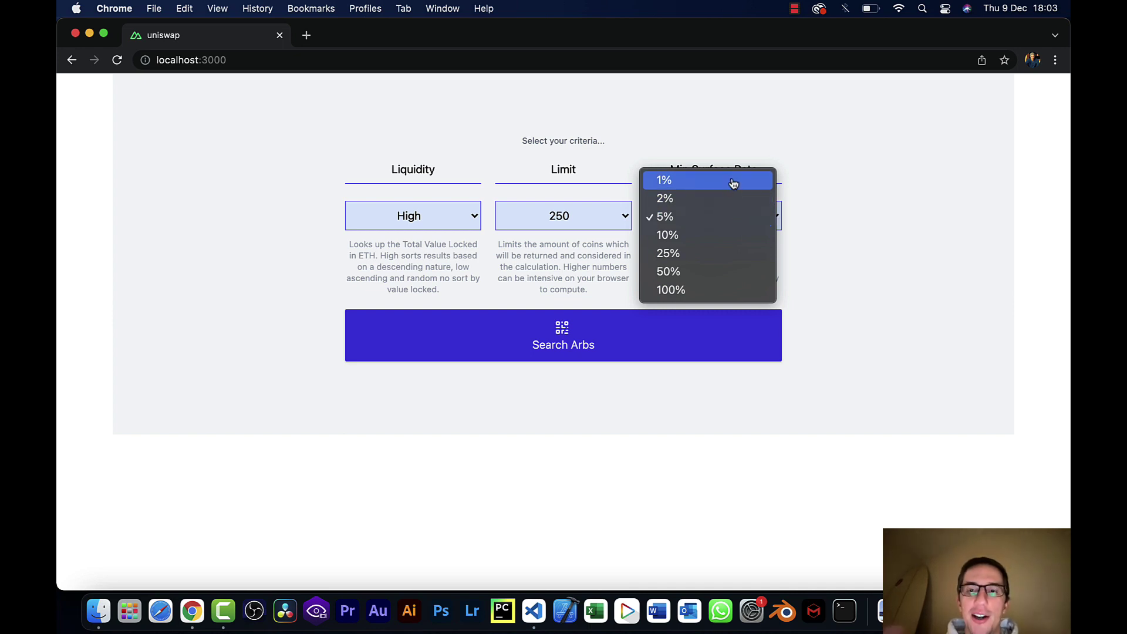
click(719, 221)
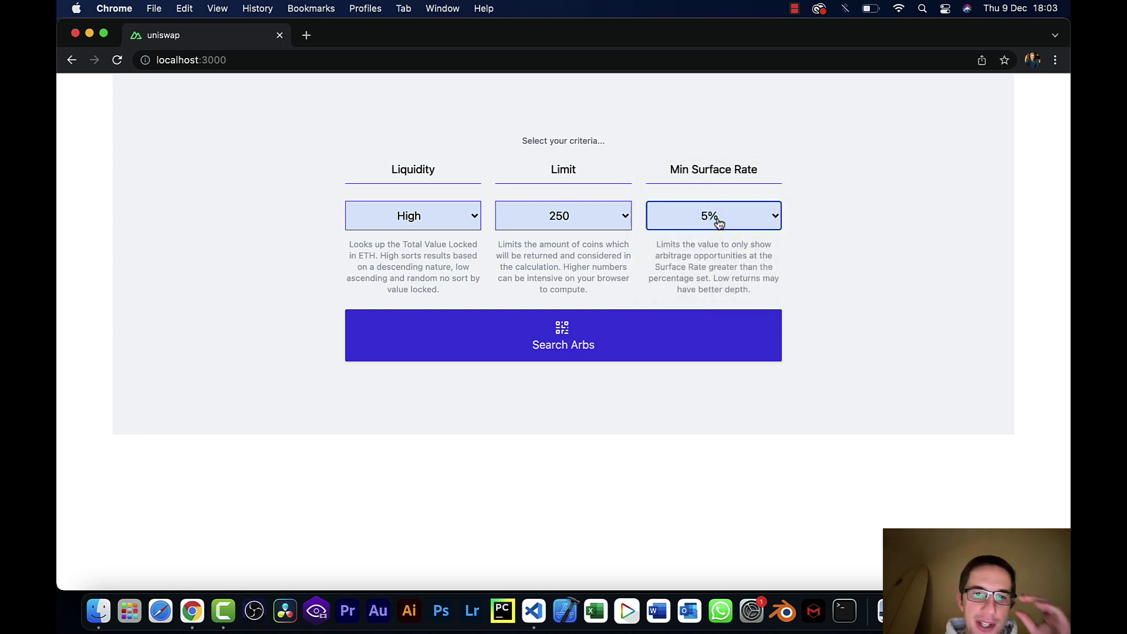
Run Search Arbs and scroll through the 10 surface-rate opportunity cards.
click(566, 329)
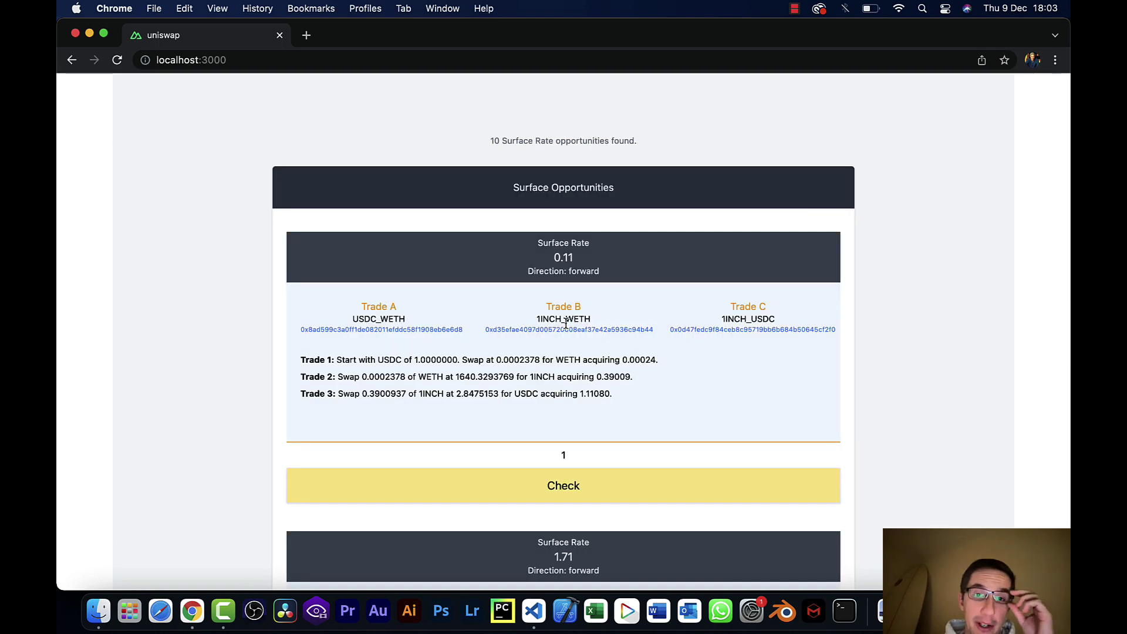
scroll(565, 323, down, 5)
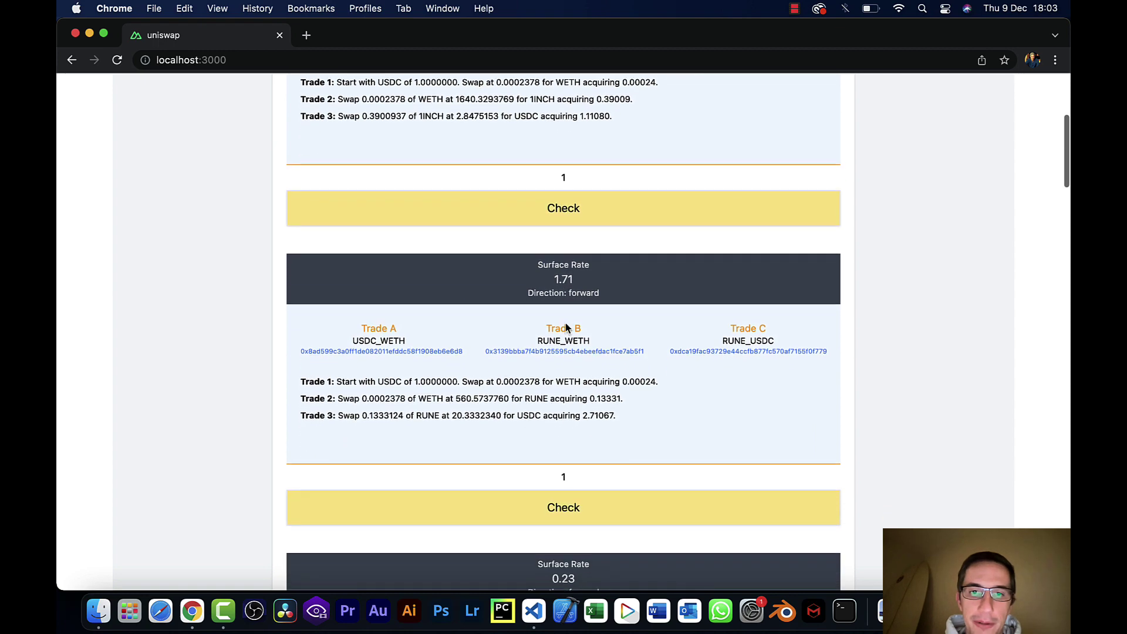
scroll(566, 323, down, 2)
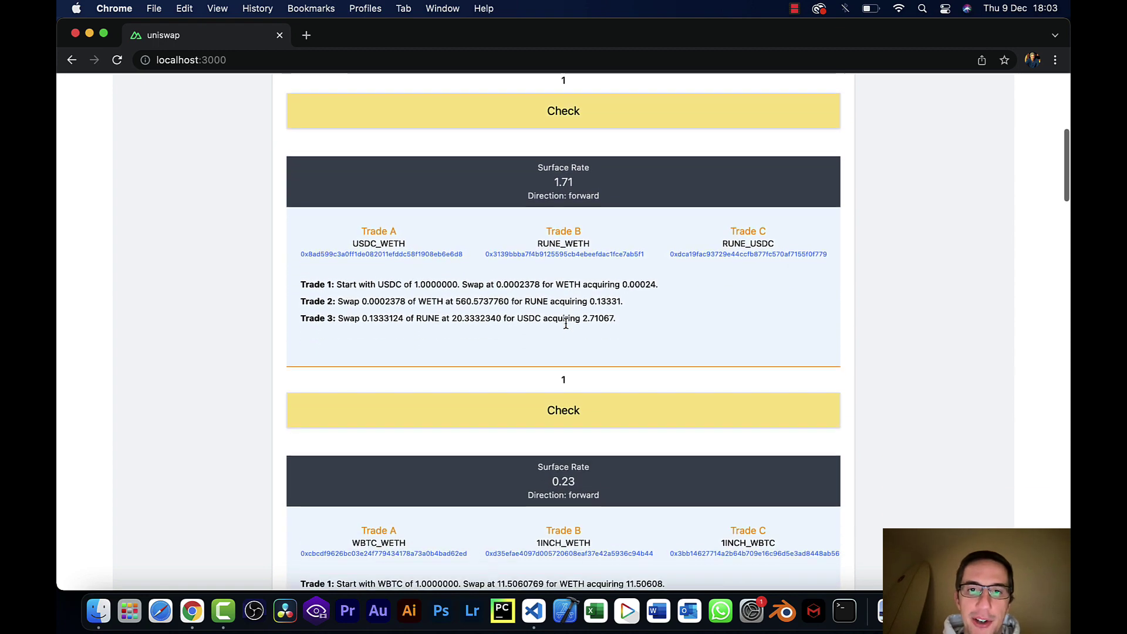
scroll(565, 323, down, 1)
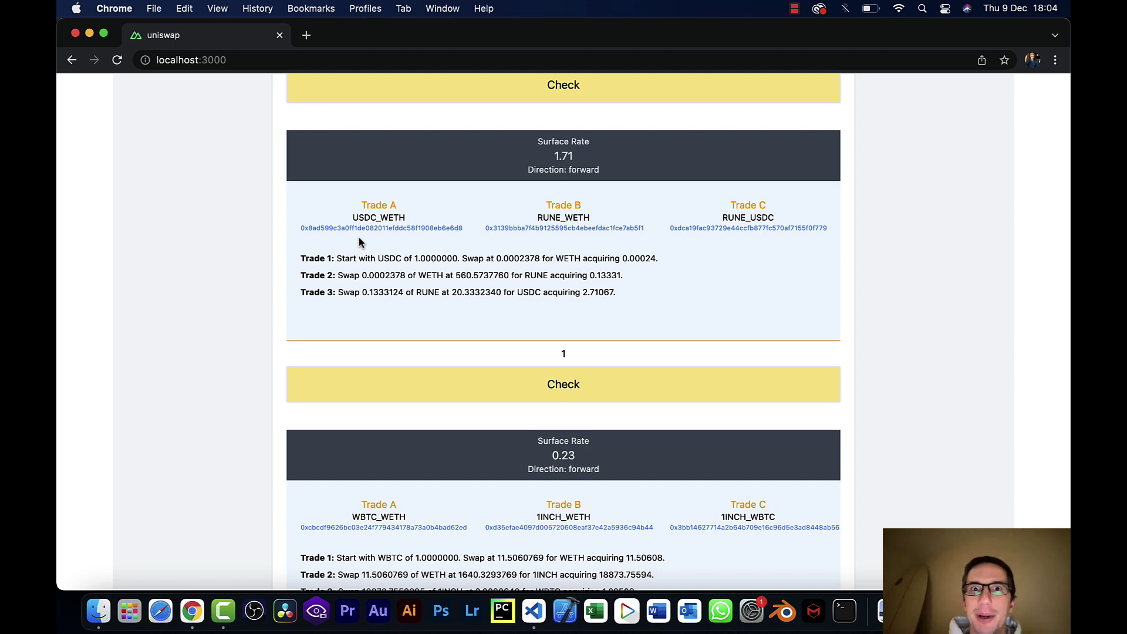
Scroll through the opportunity cards to the 1.71 USDC_WETH/RUNE_WETH/RUNE_USDC card.
scroll(359, 238, down, 15)
scroll(359, 238, down, 10)
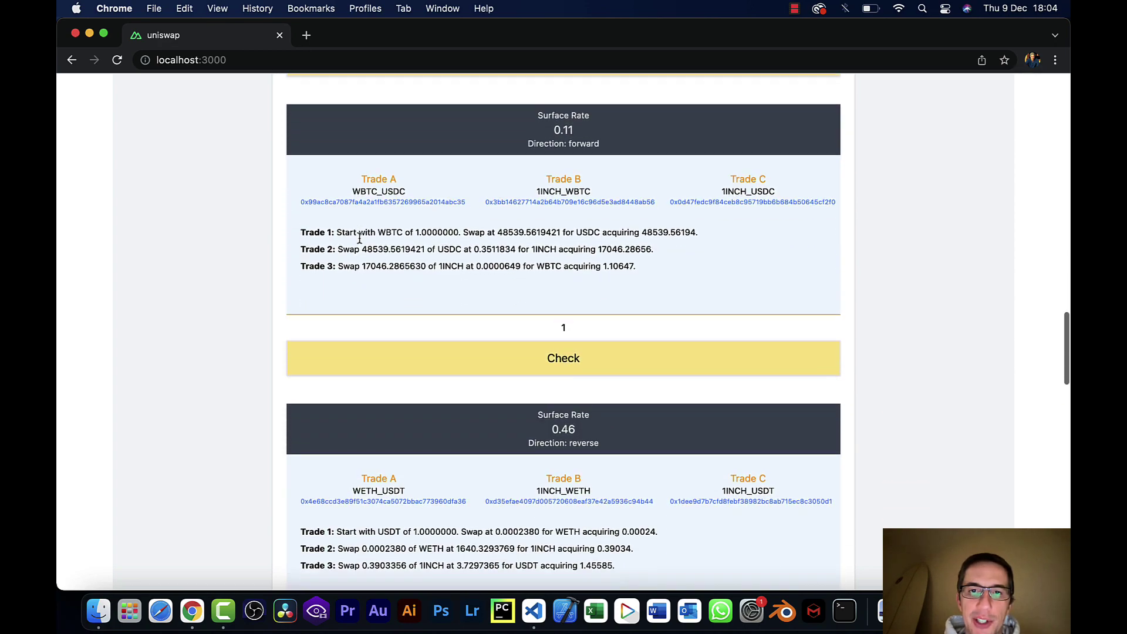
scroll(359, 238, down, 8)
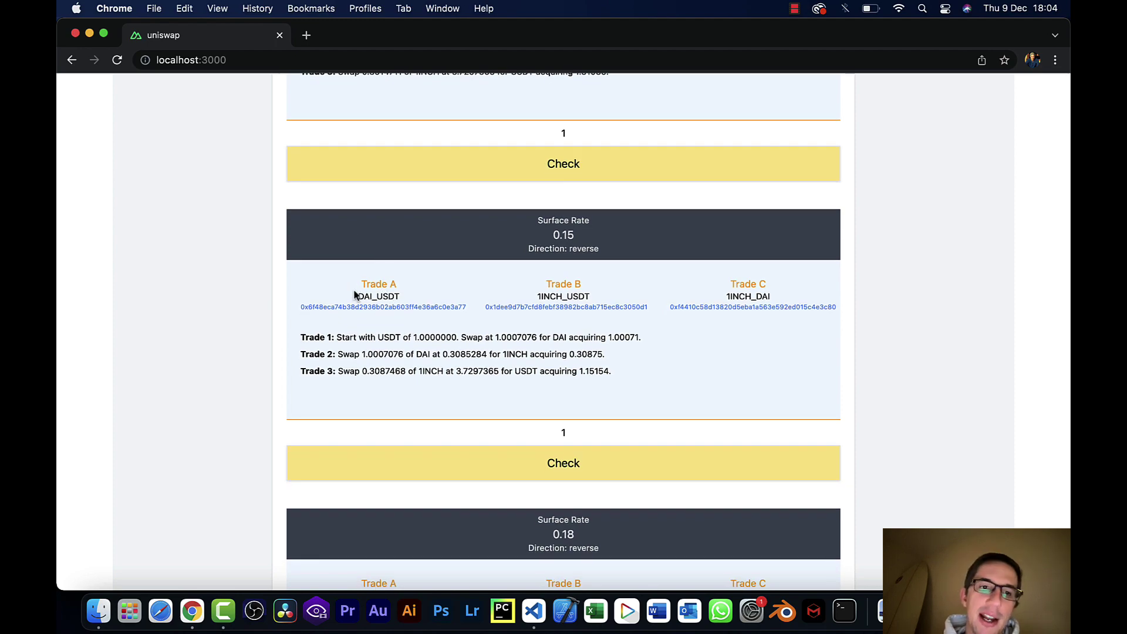
scroll(451, 242, up, 15)
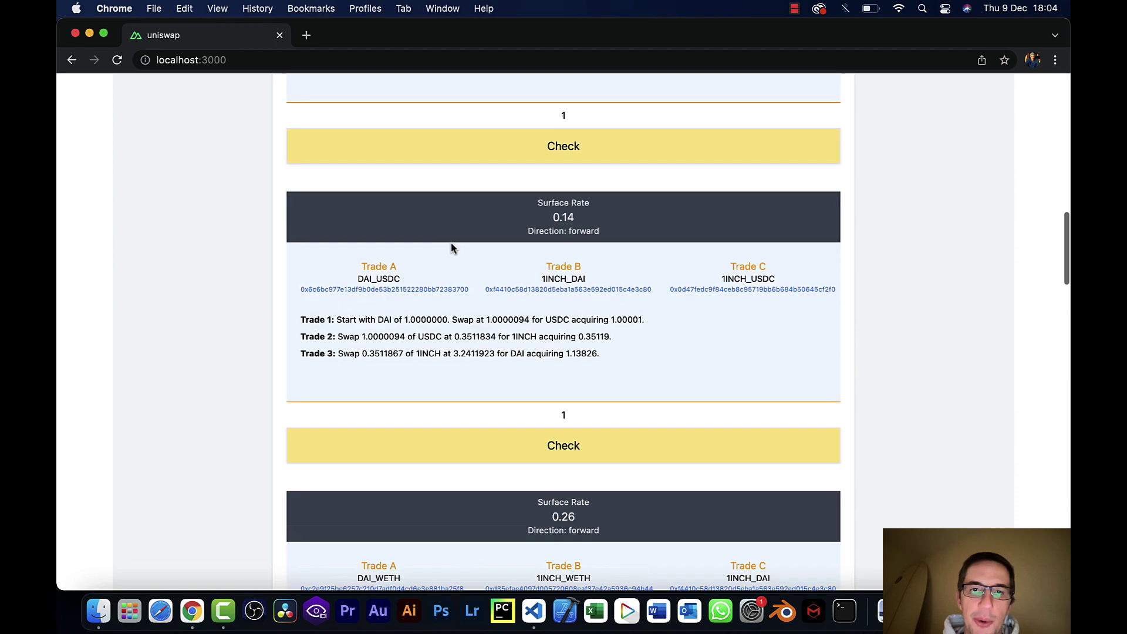
scroll(452, 243, down, 6)
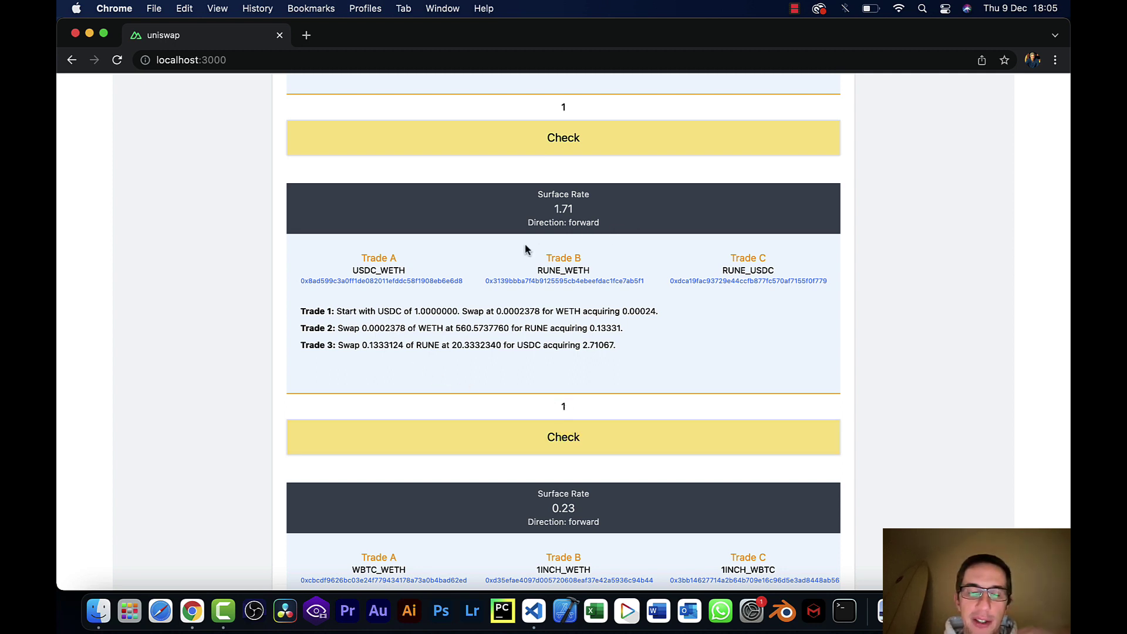
Depth-check the 1.71 card and review its 1.69014 profit (169.0%) and Trade 1–3 cards.
click(550, 434)
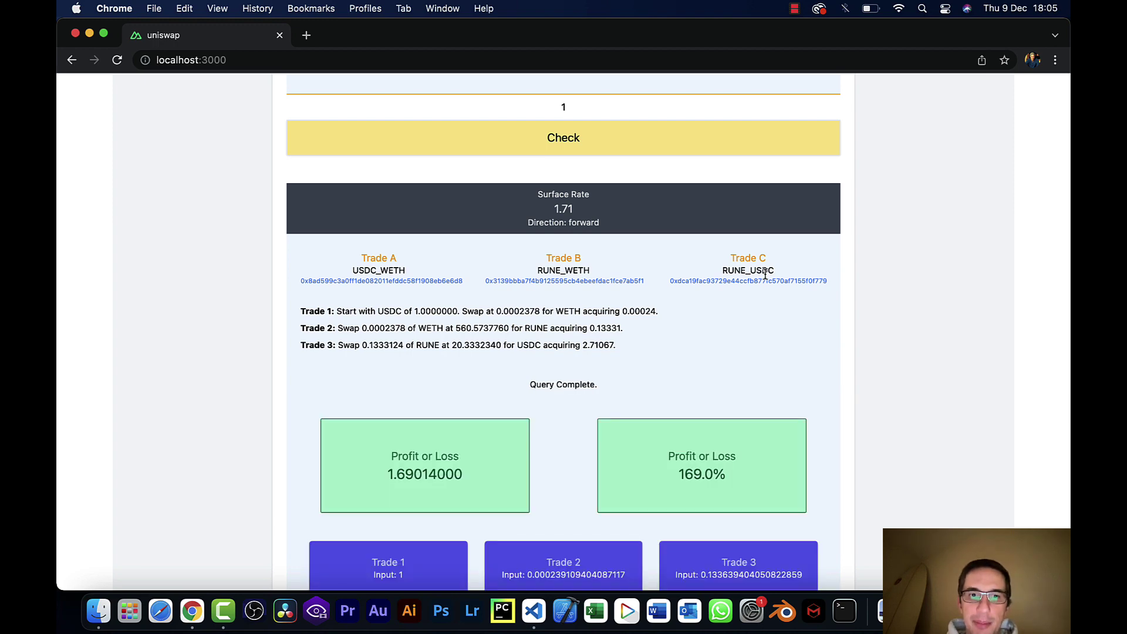
scroll(766, 275, down, 5)
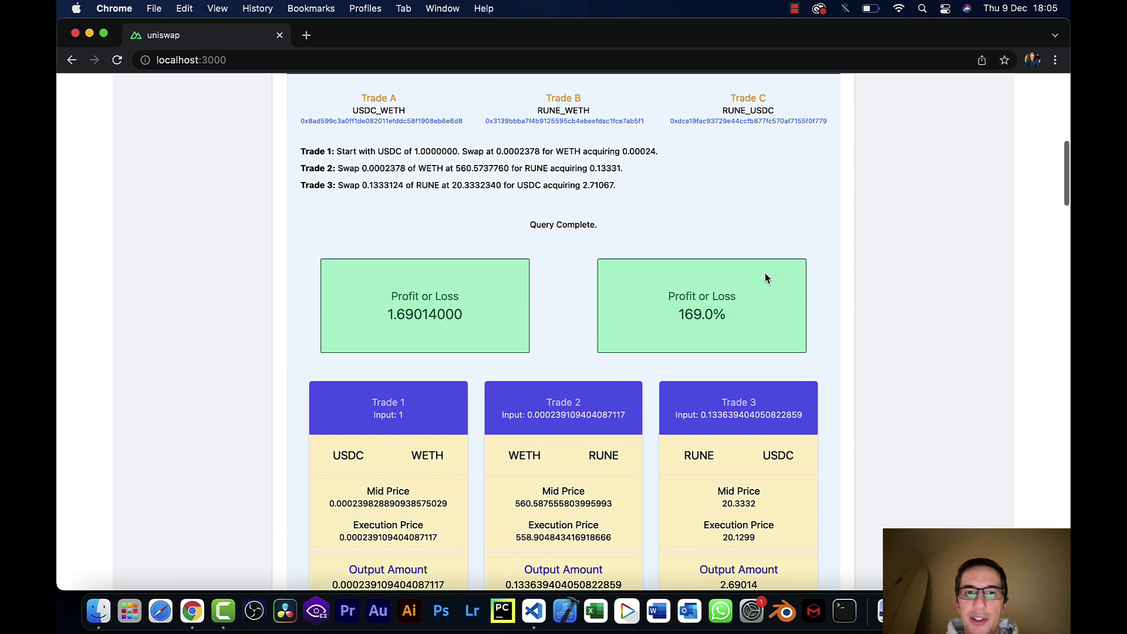
scroll(765, 278, down, 3)
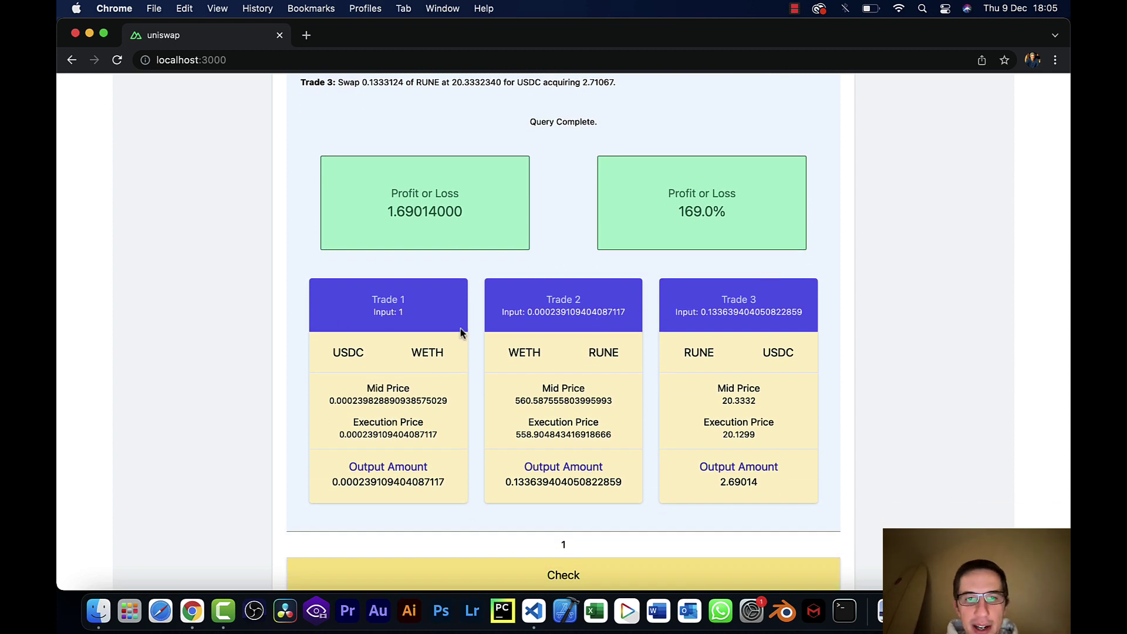
scroll(430, 354, down, 1)
scroll(430, 354, up, 1)
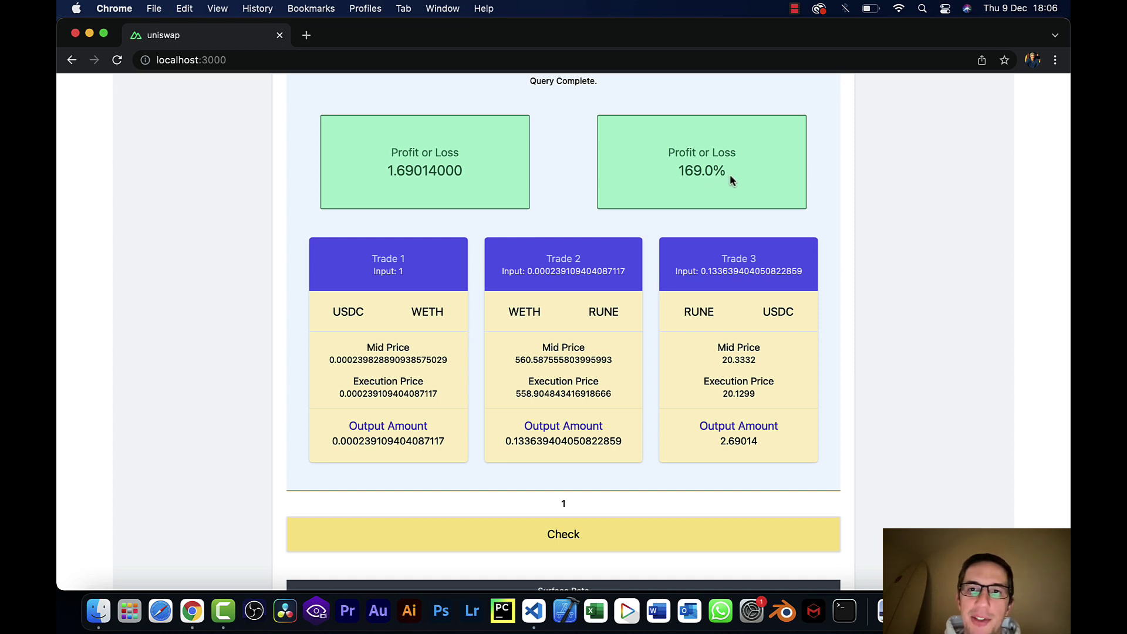
scroll(730, 174, up, 1)
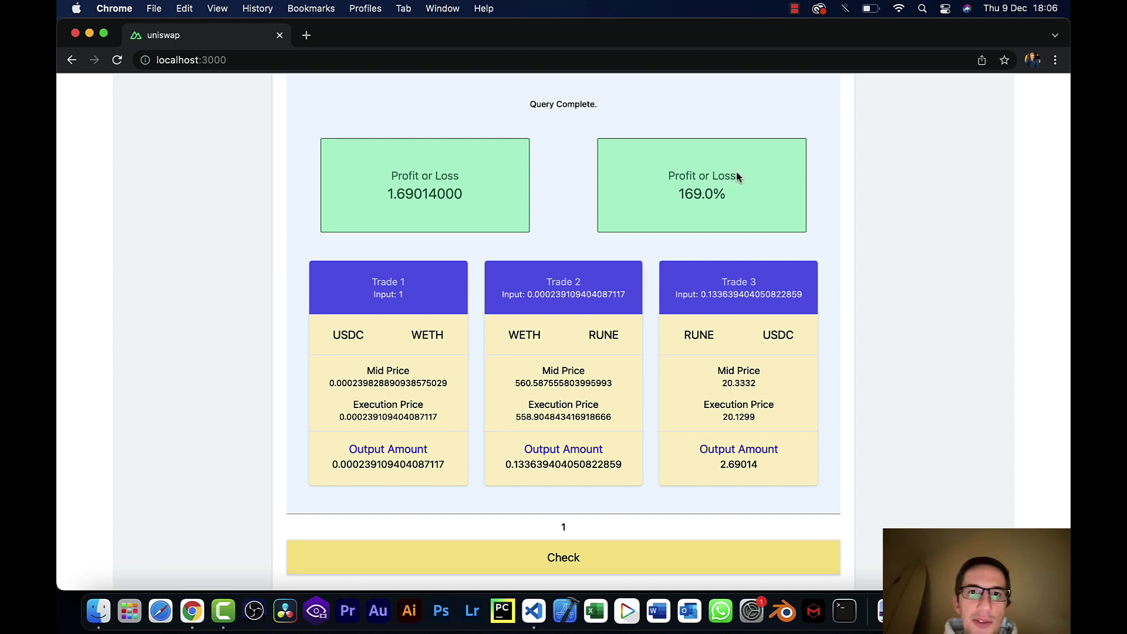
Rerun the 1.71 opportunity's depth check with amounts of 10 and then 100.
click(592, 530)
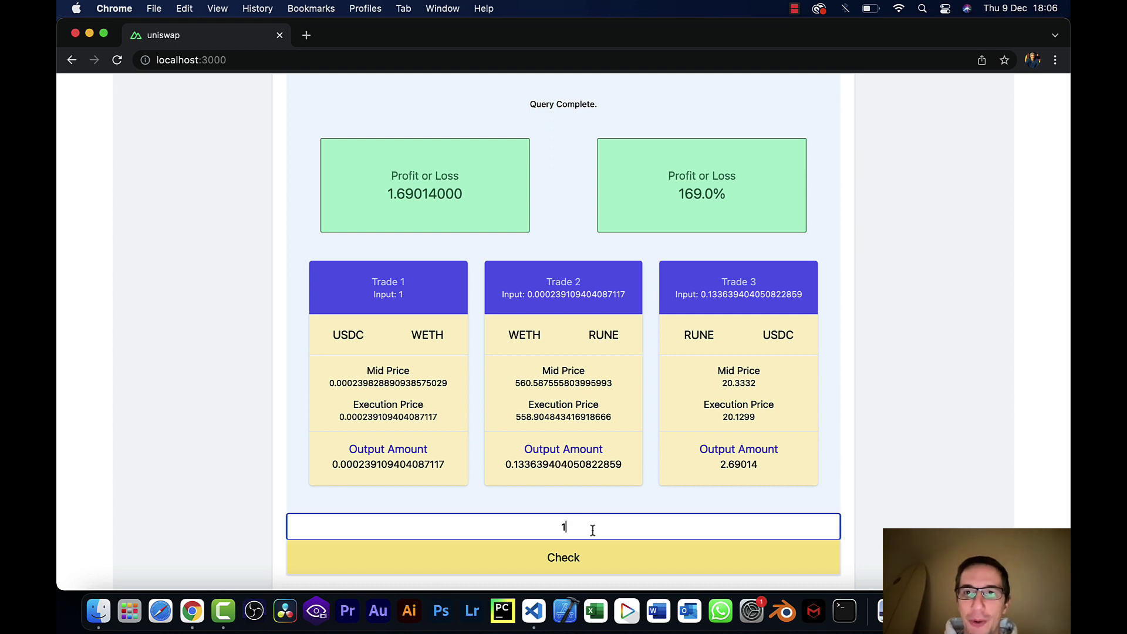
text(0)
scroll(591, 537, down, 1)
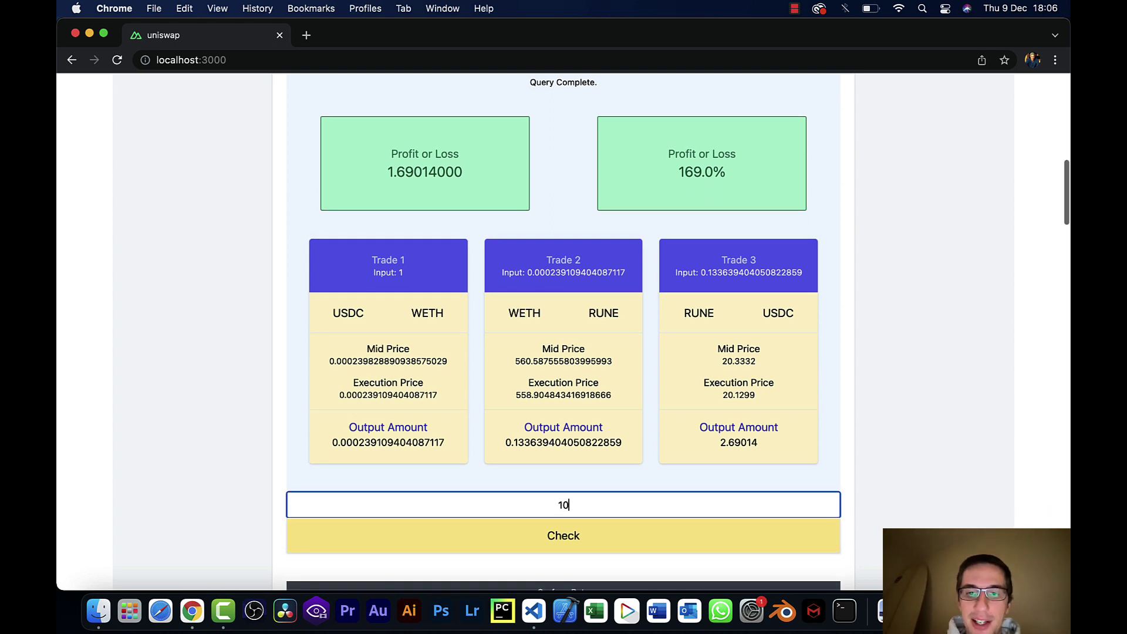
click(590, 543)
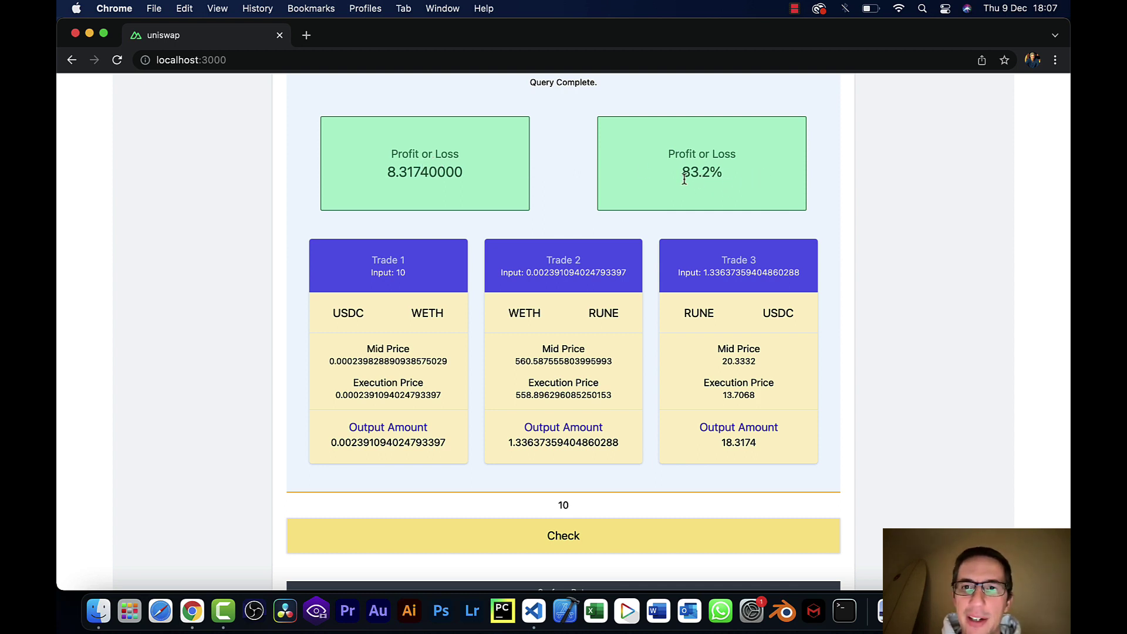
click(580, 510)
text(0)
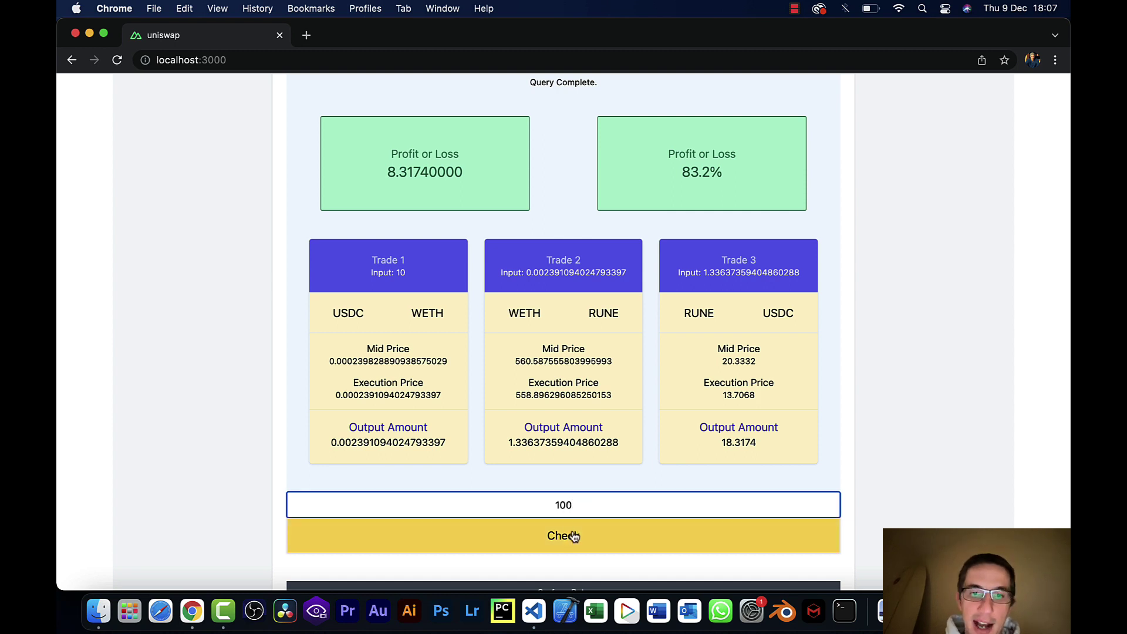
click(567, 552)
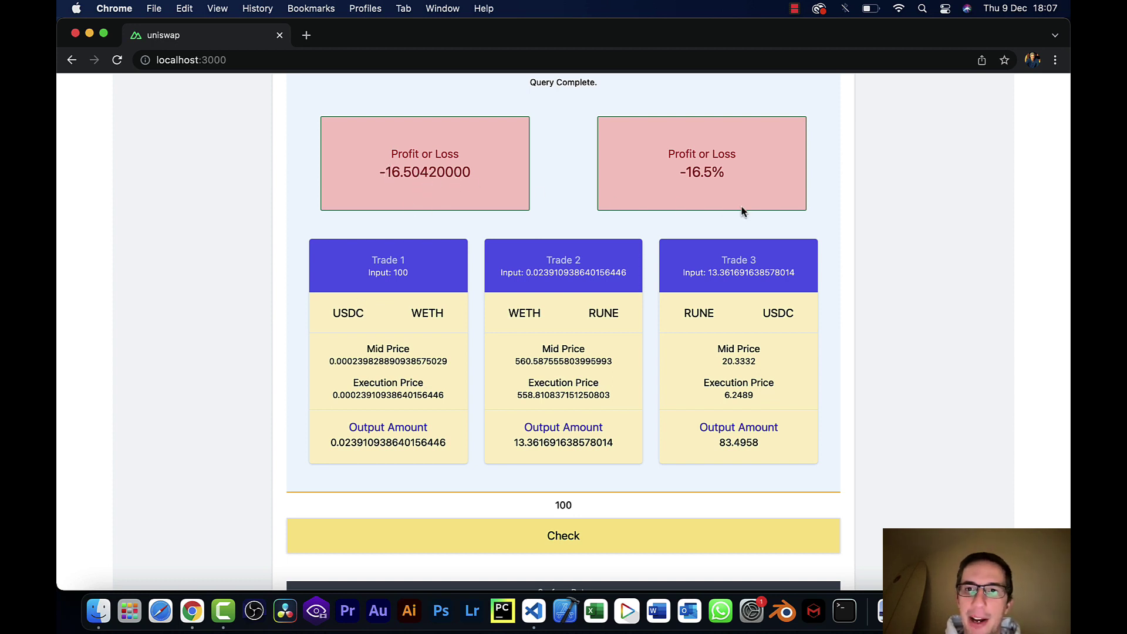
Change the starting amount to 50 and rerun the depth check.
click(587, 502)
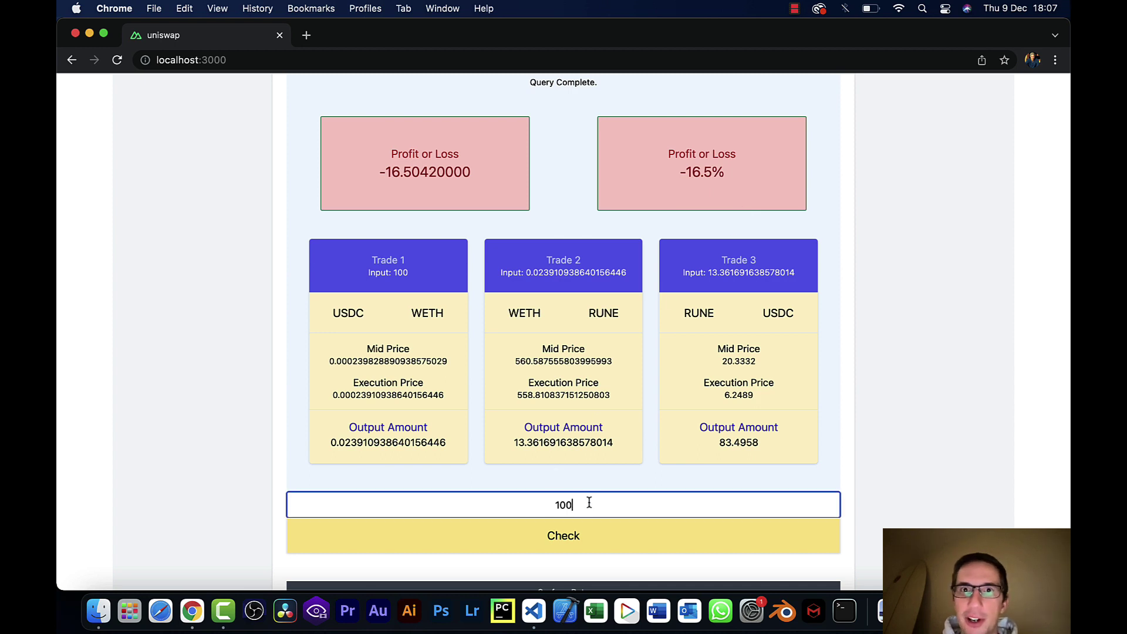
key(BackSpace)
key(BackSpace)
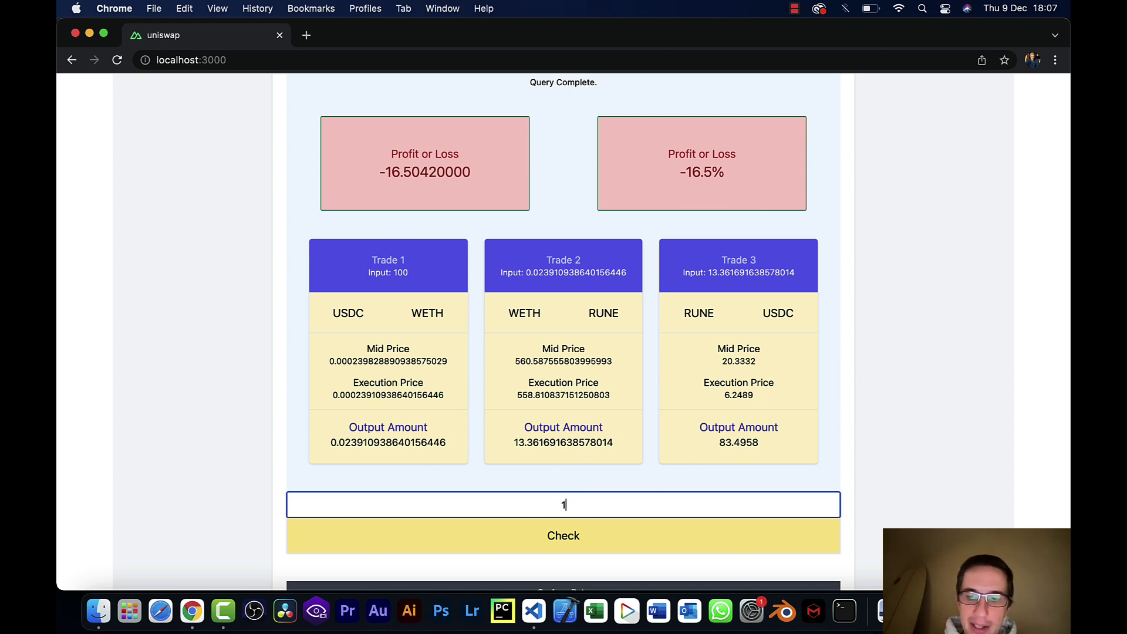
key(BackSpace)
text(50)
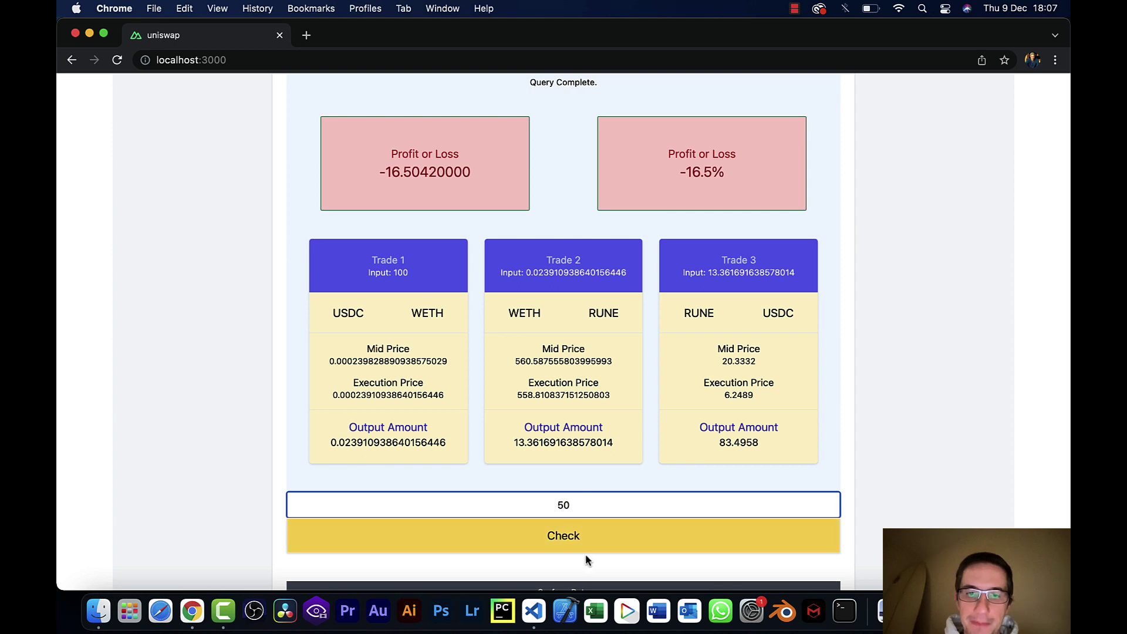
click(596, 551)
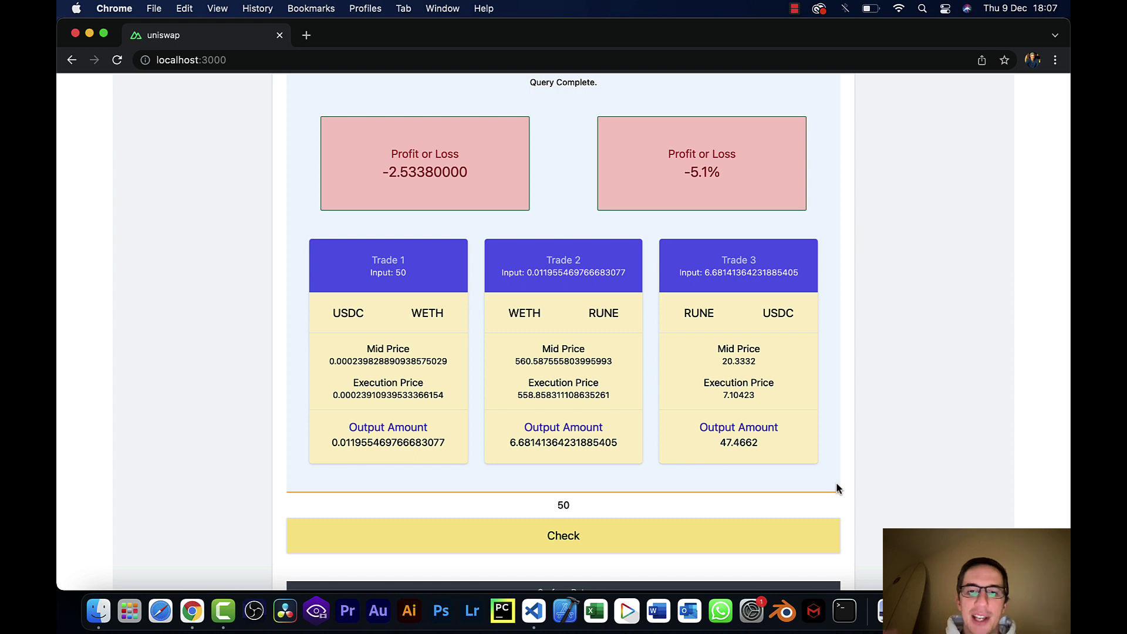
Change the starting amount to 30 and rerun the depth check.
click(599, 502)
key(BackSpace)
key(BackSpace)
text(30)
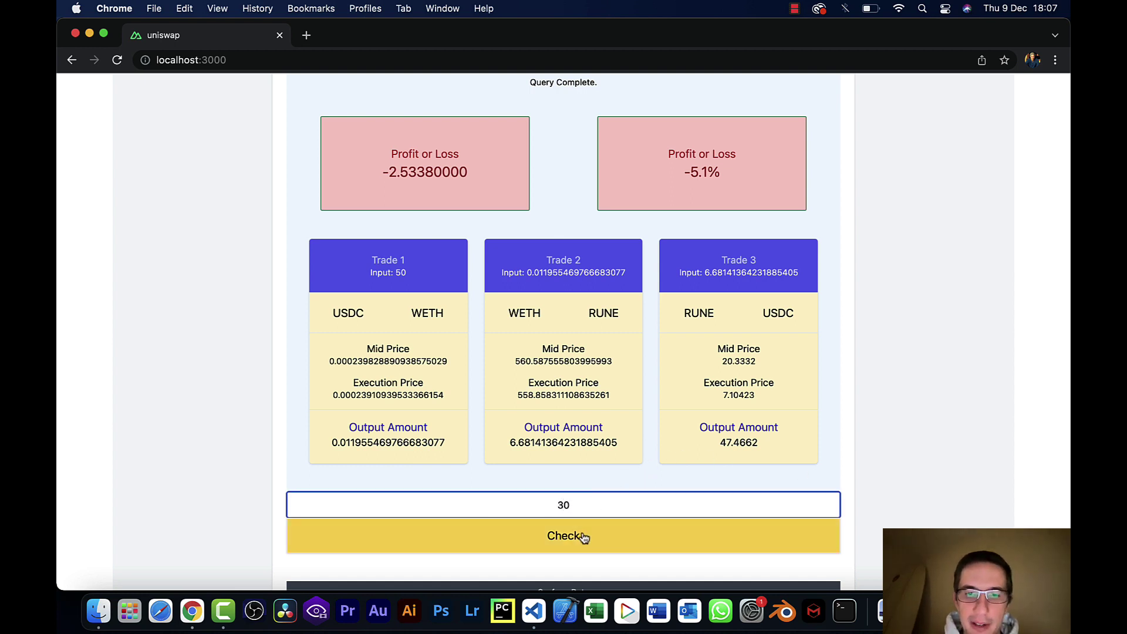
click(573, 536)
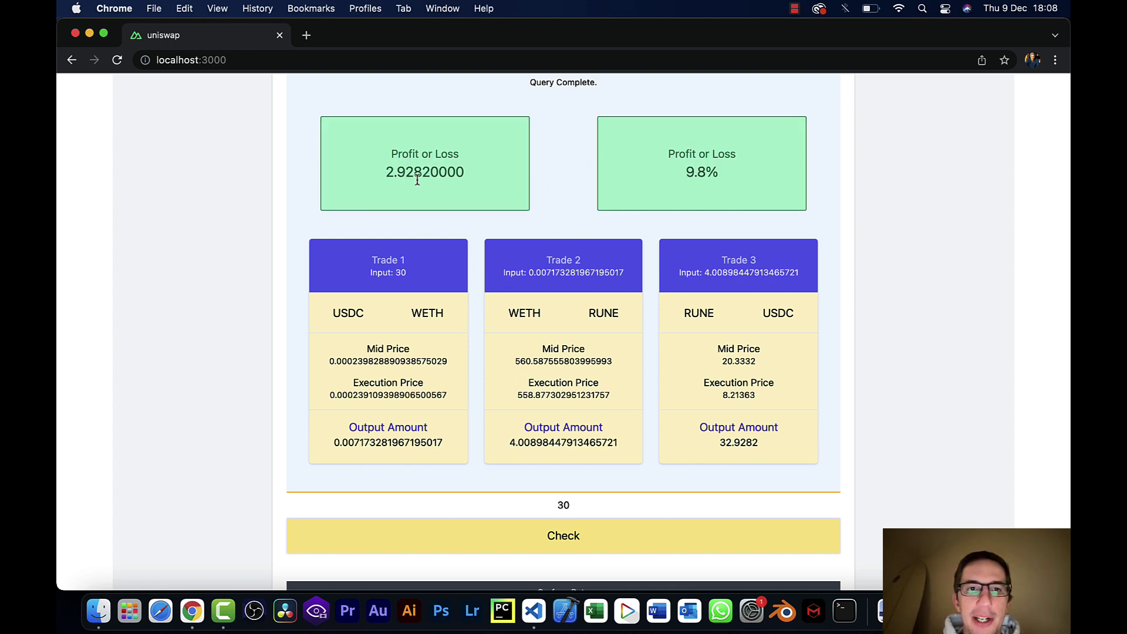
Highlight the 2.92820000 profit figure to inspect the 9.8% result.
drag(416, 175, 385, 174)
click(386, 174)
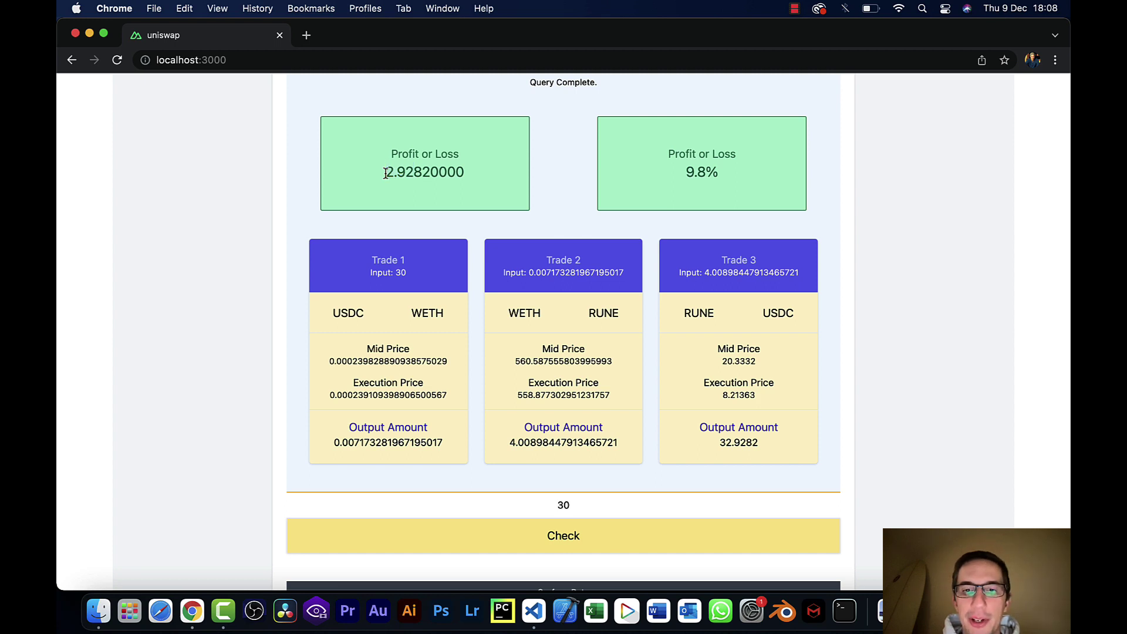
drag(386, 174, 416, 173)
click(416, 172)
scroll(470, 176, up, 5)
scroll(471, 174, up, 2)
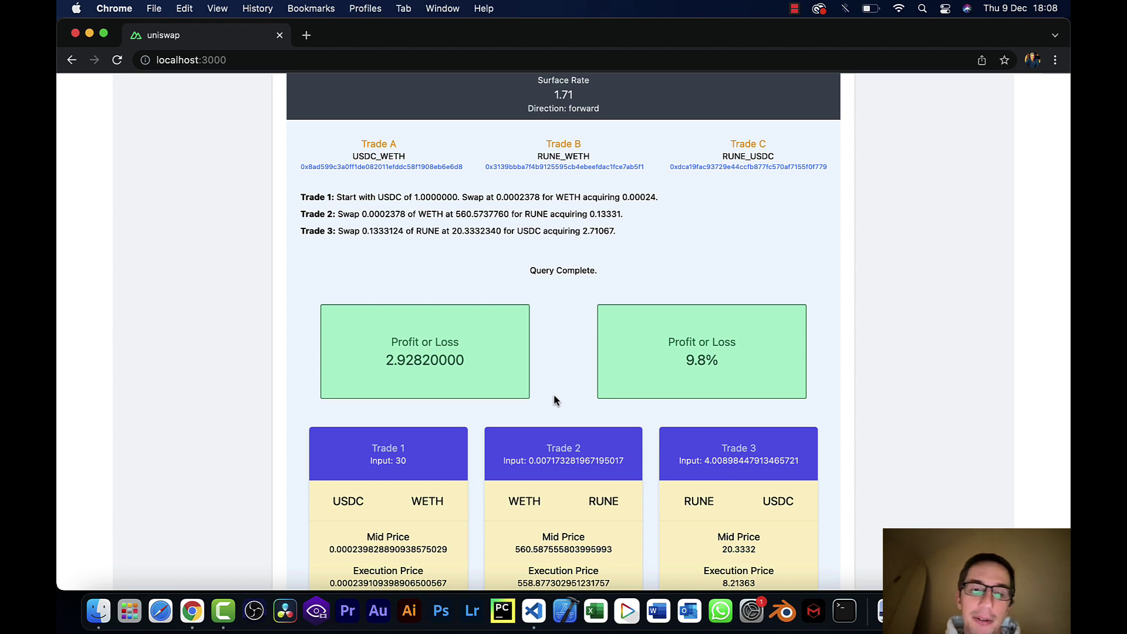
Run a depth check with amount 1 on the 0.46 USDT–WETH–1INCH card.
scroll(555, 397, down, 1)
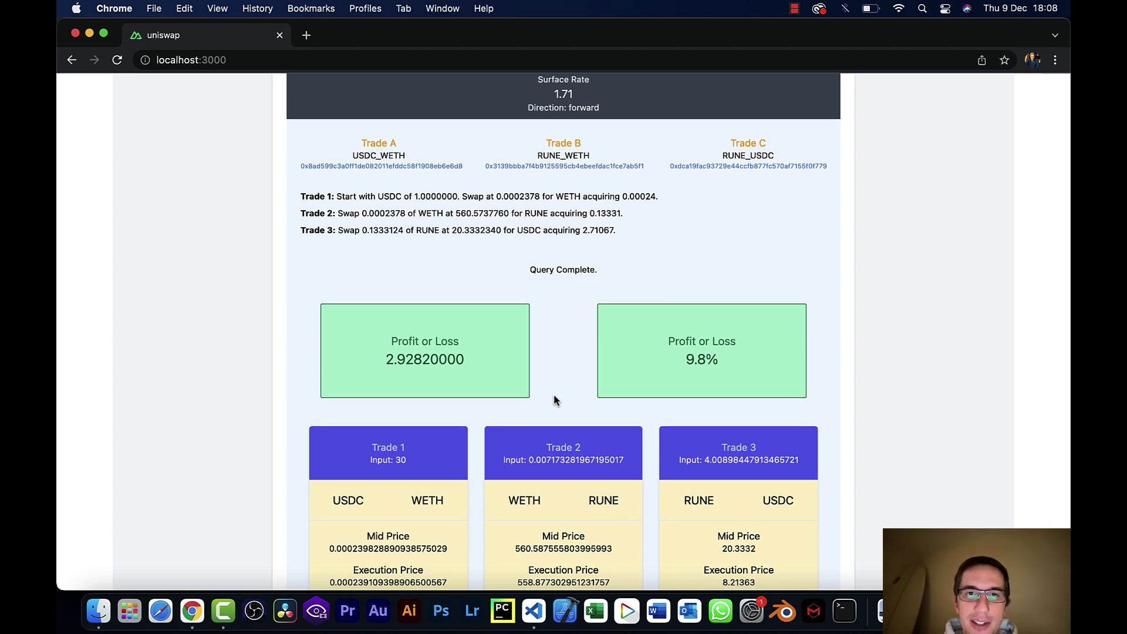
scroll(554, 399, down, 20)
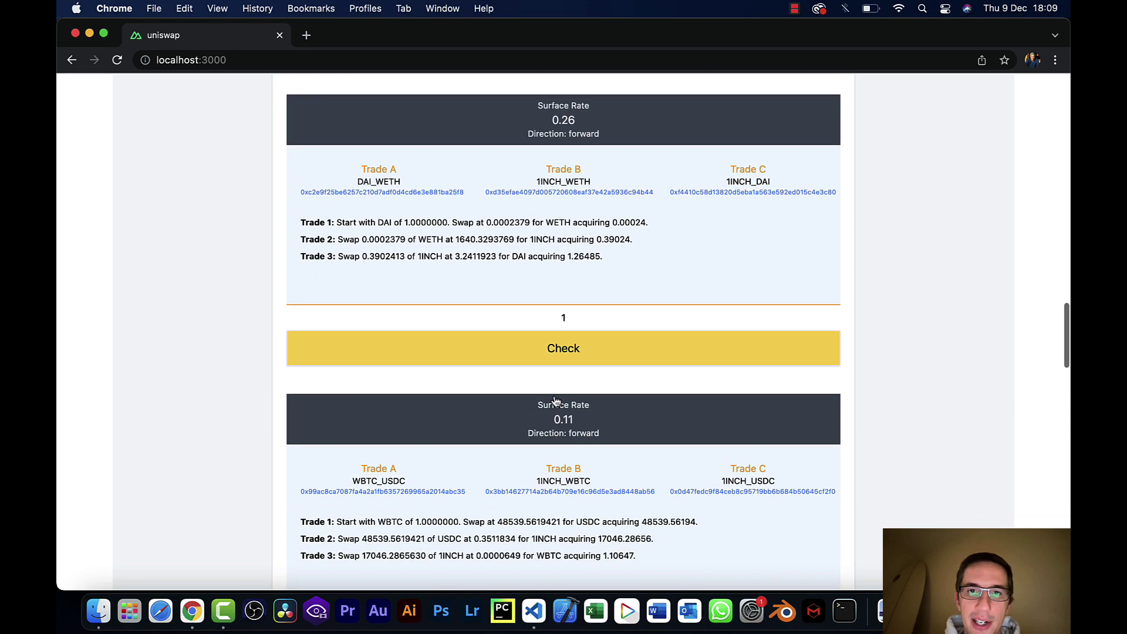
scroll(555, 401, down, 15)
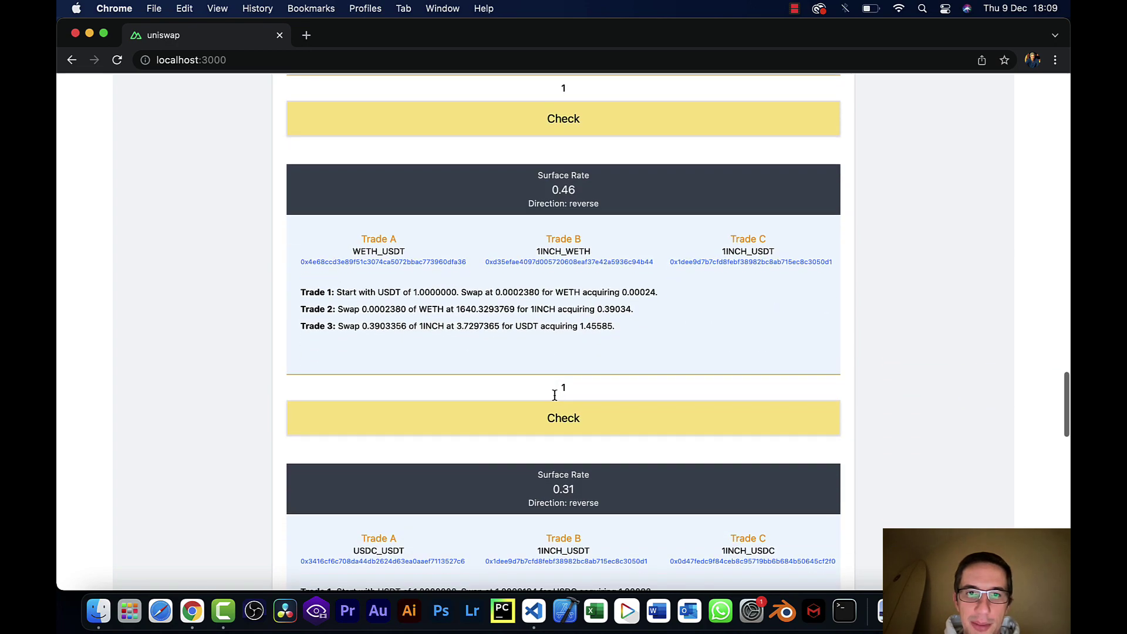
click(569, 430)
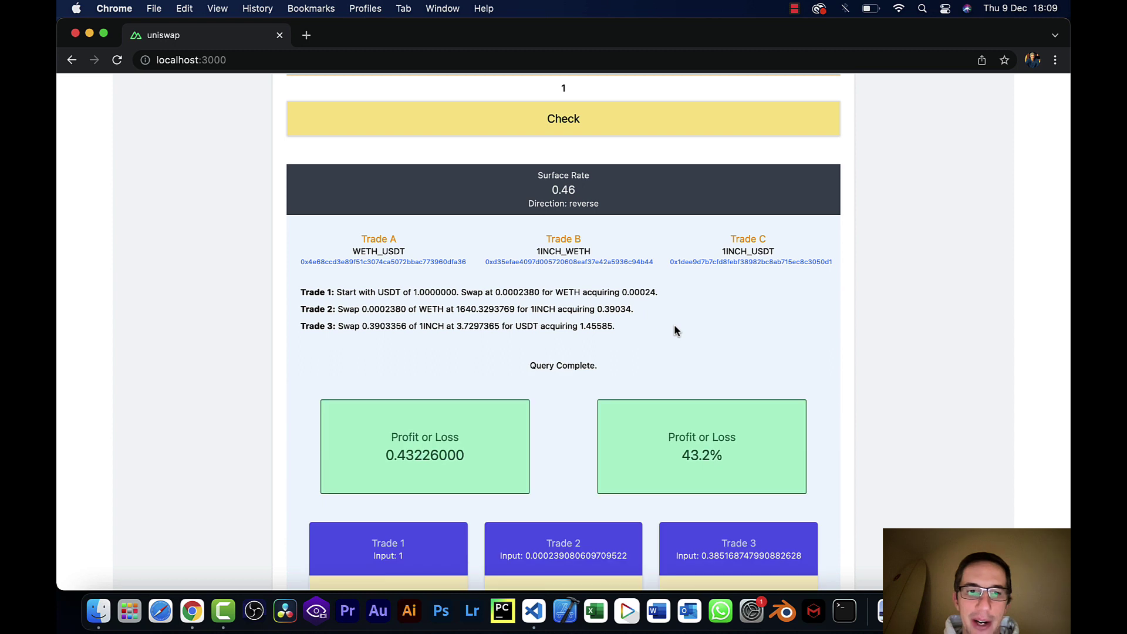
Rerun the 0.46 depth check with 10 USDT, giving a -2.43701 loss (-24.4%).
scroll(674, 330, down, 3)
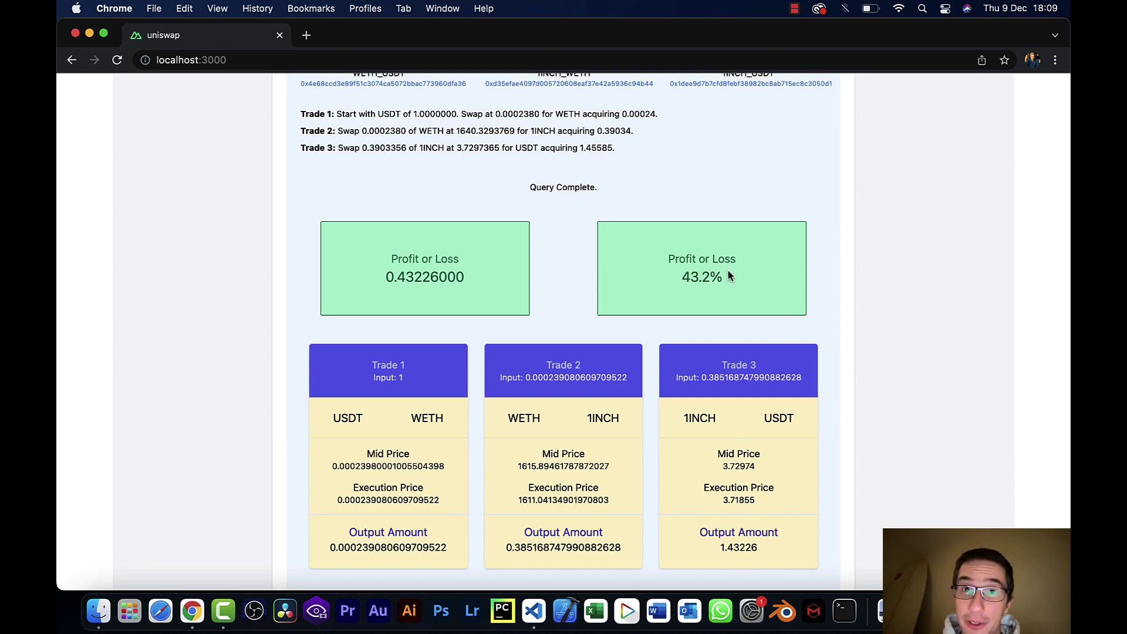
scroll(728, 275, down, 2)
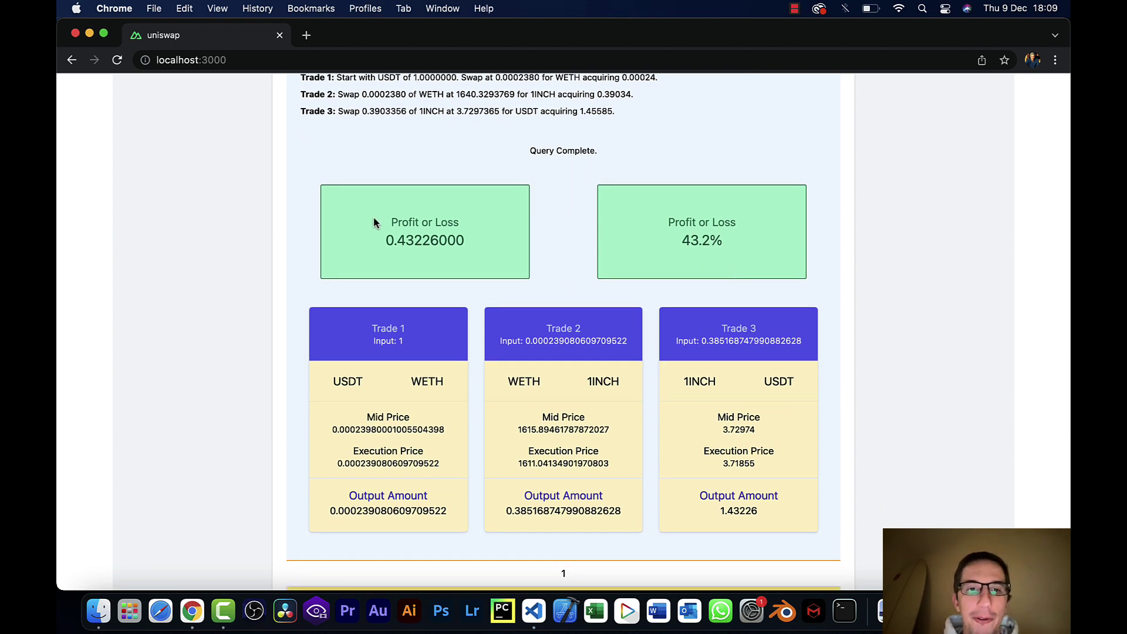
scroll(419, 234, down, 3)
click(582, 516)
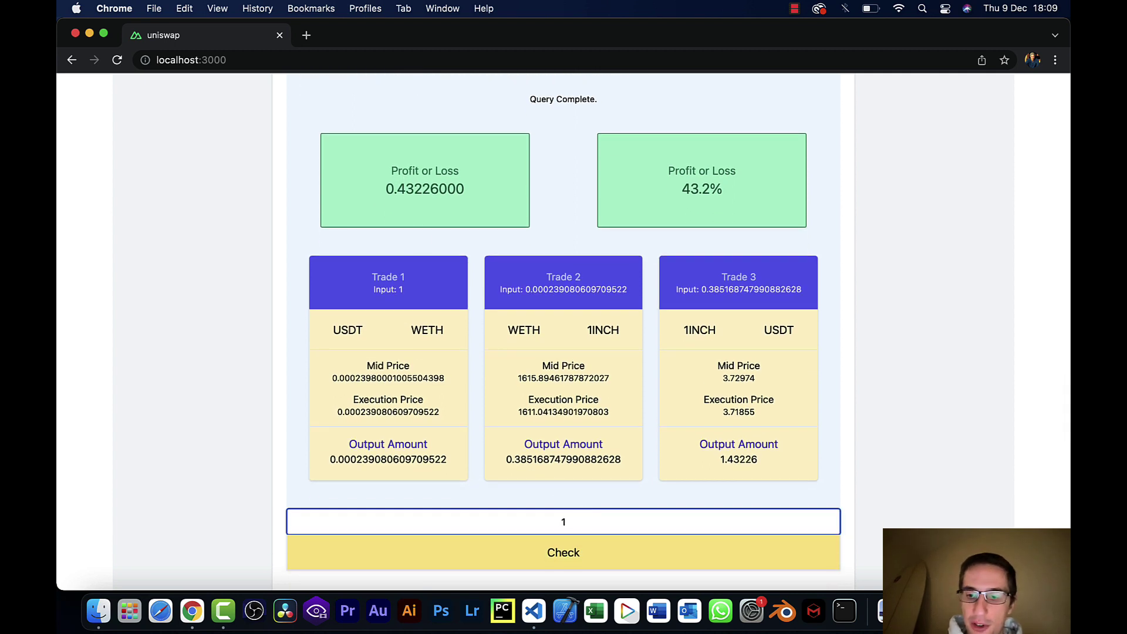
text(0)
click(568, 565)
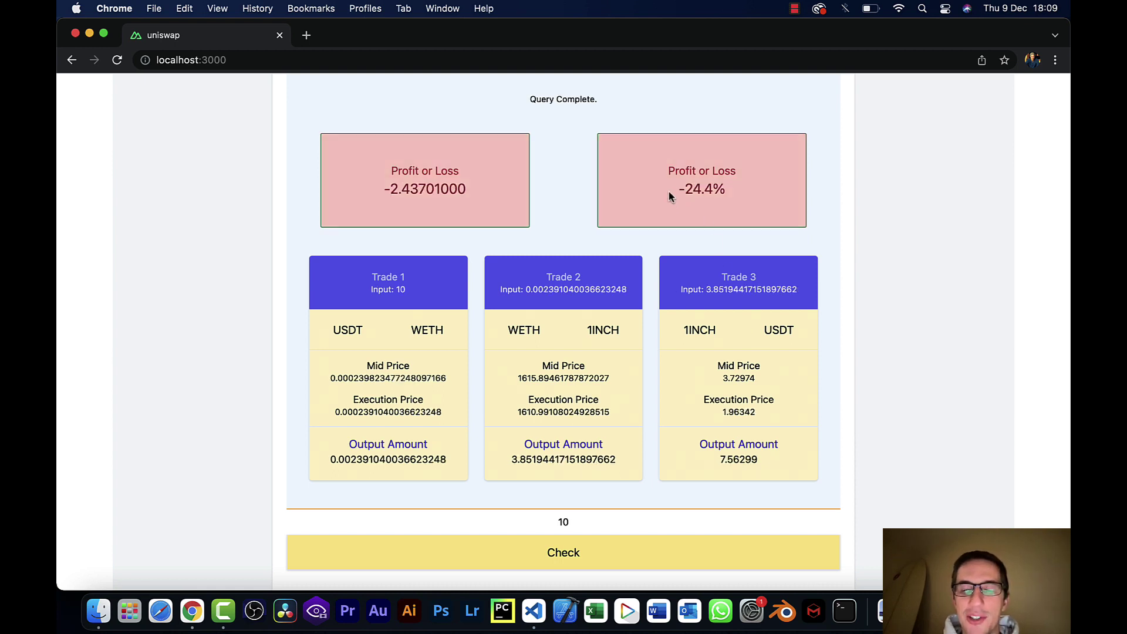
Scroll through all result cards, then back to the 1.71 card's 2.92820000 profit (9.8%).
scroll(737, 193, down, 8)
scroll(739, 191, down, 9)
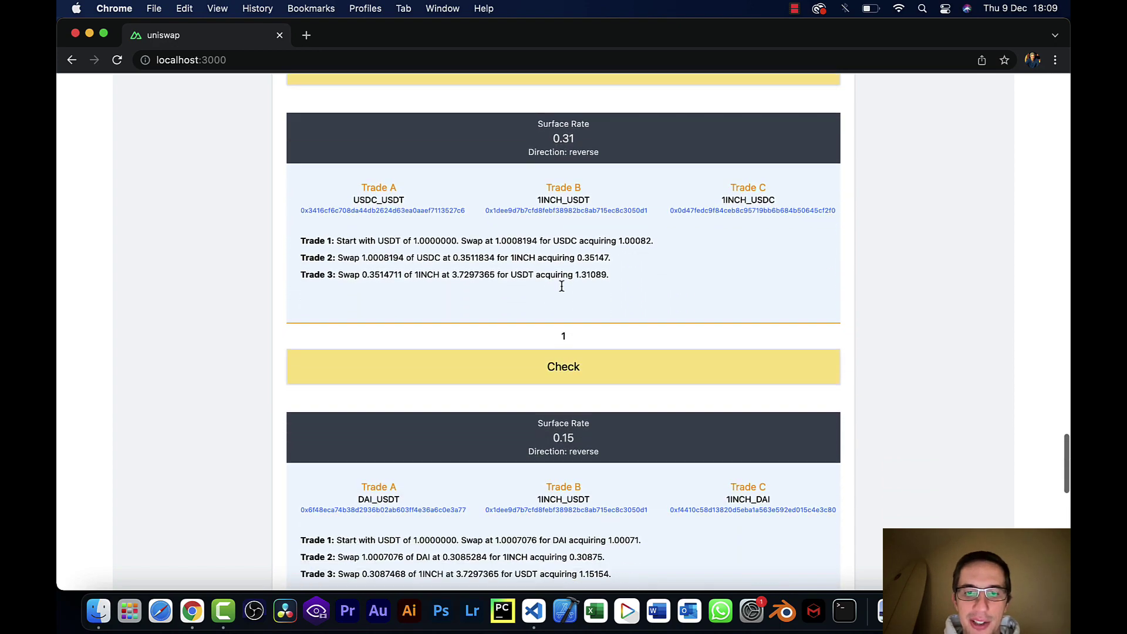
scroll(561, 399, down, 3)
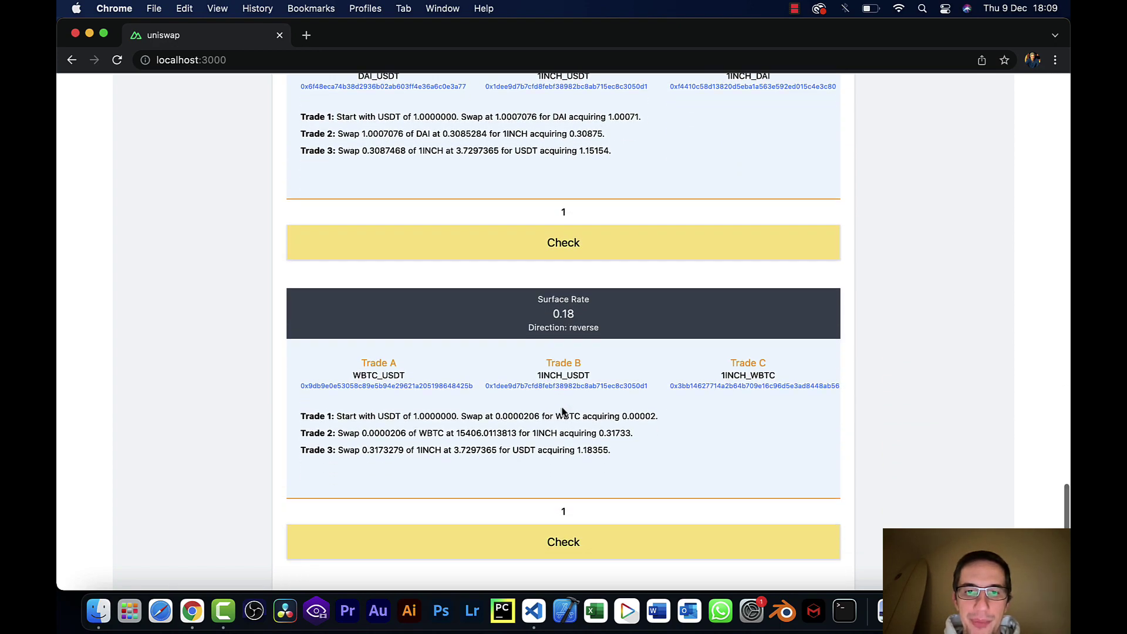
scroll(561, 399, down, 5)
scroll(562, 411, up, 20)
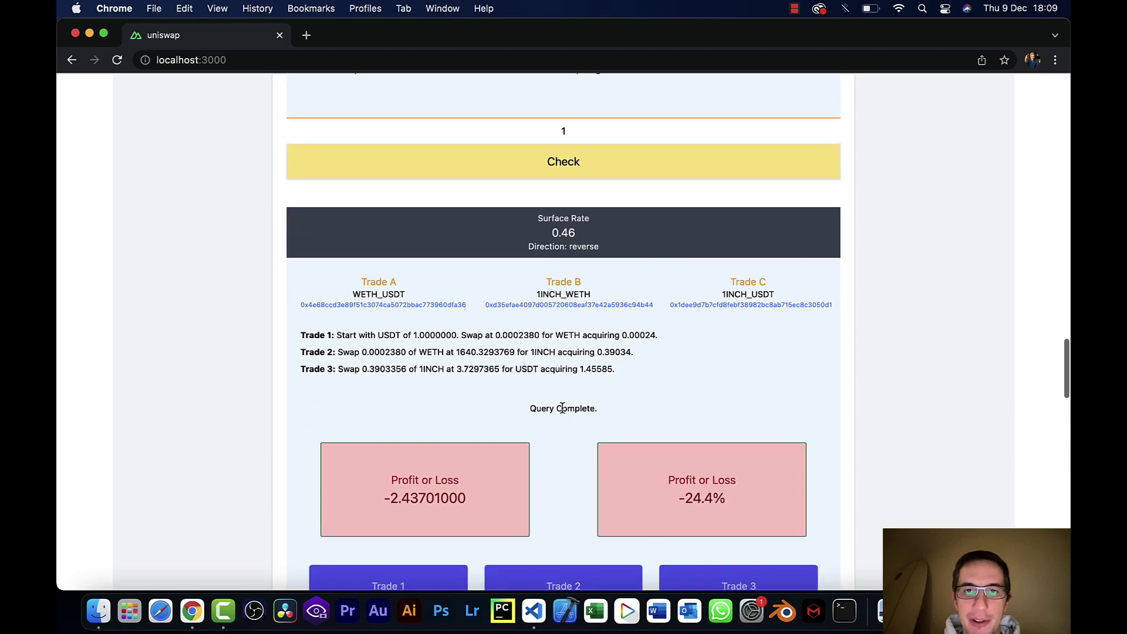
scroll(562, 408, up, 12)
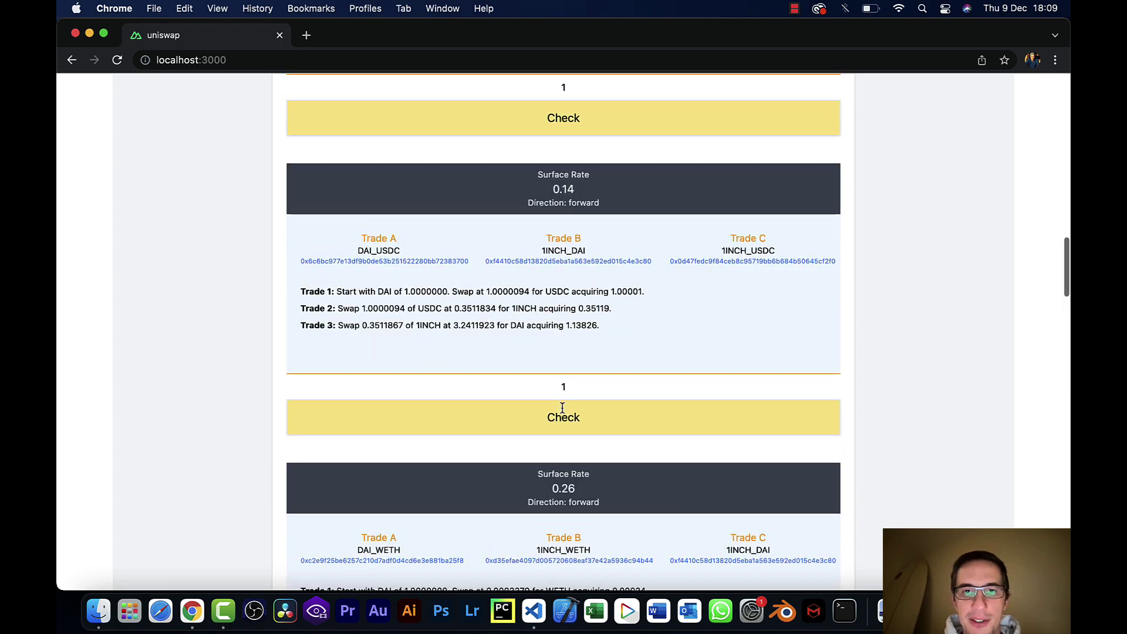
scroll(562, 409, up, 15)
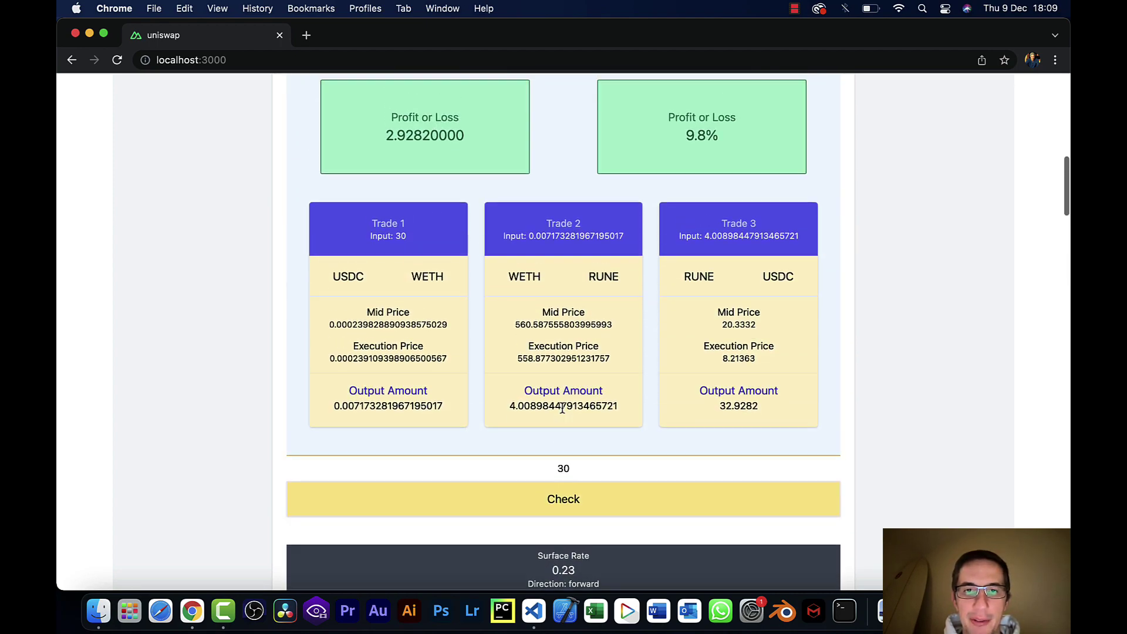
scroll(562, 410, up, 8)
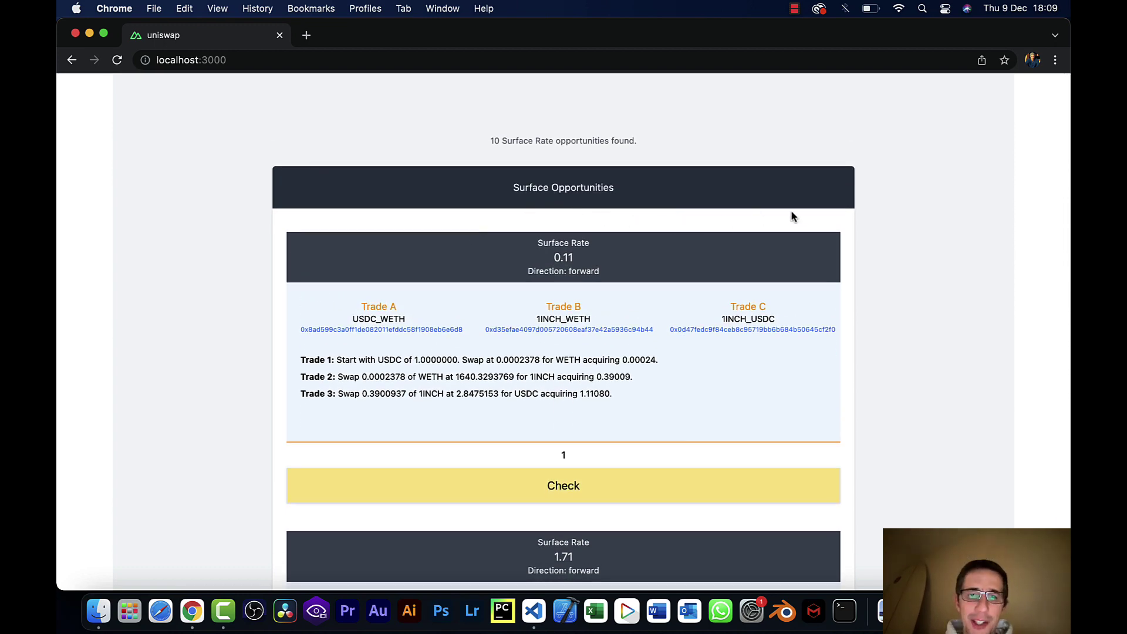
scroll(791, 216, down, 1)
scroll(791, 217, down, 10)
scroll(791, 217, up, 1)
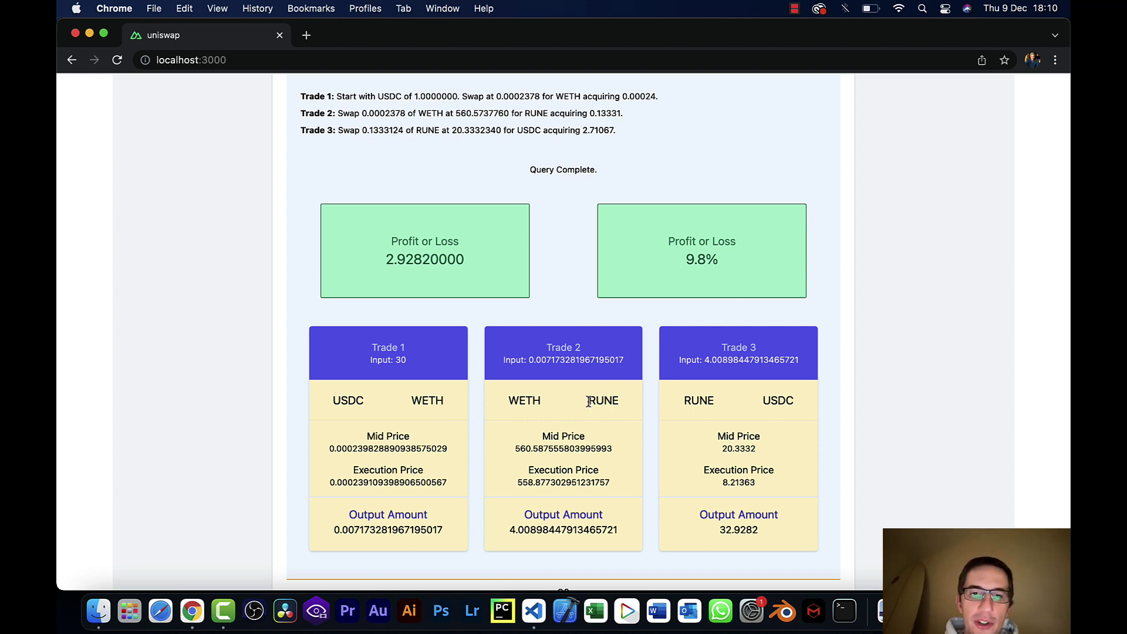
drag(589, 400, 621, 403)
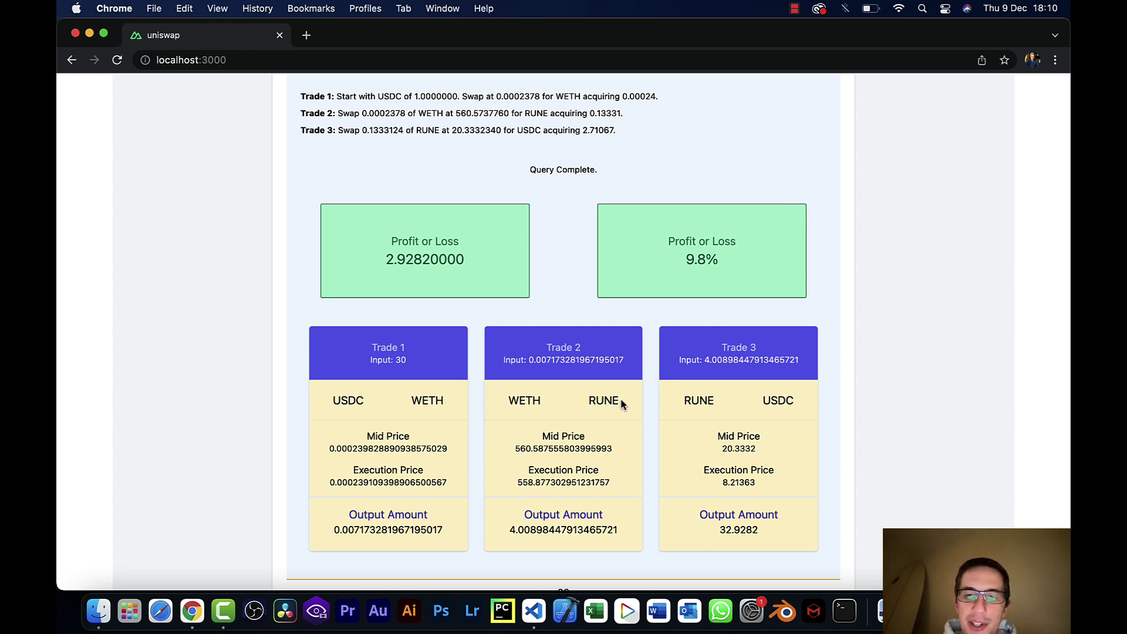